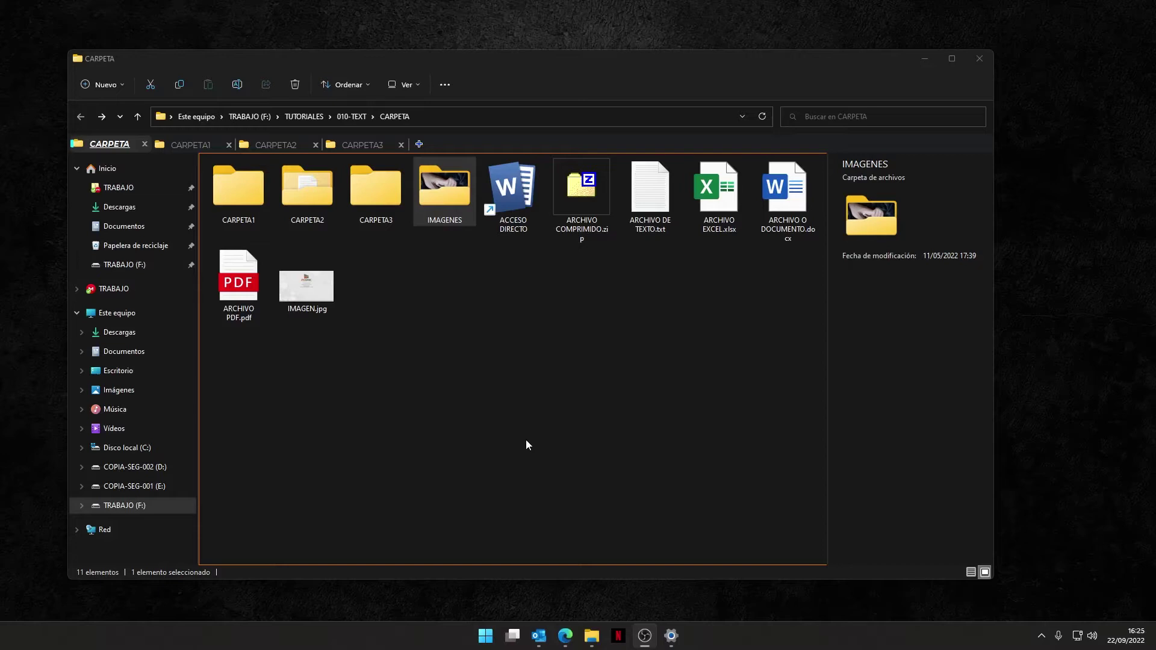
- Open the system information page in Settings and check the installed Windows edition and version
left_click(671, 636)
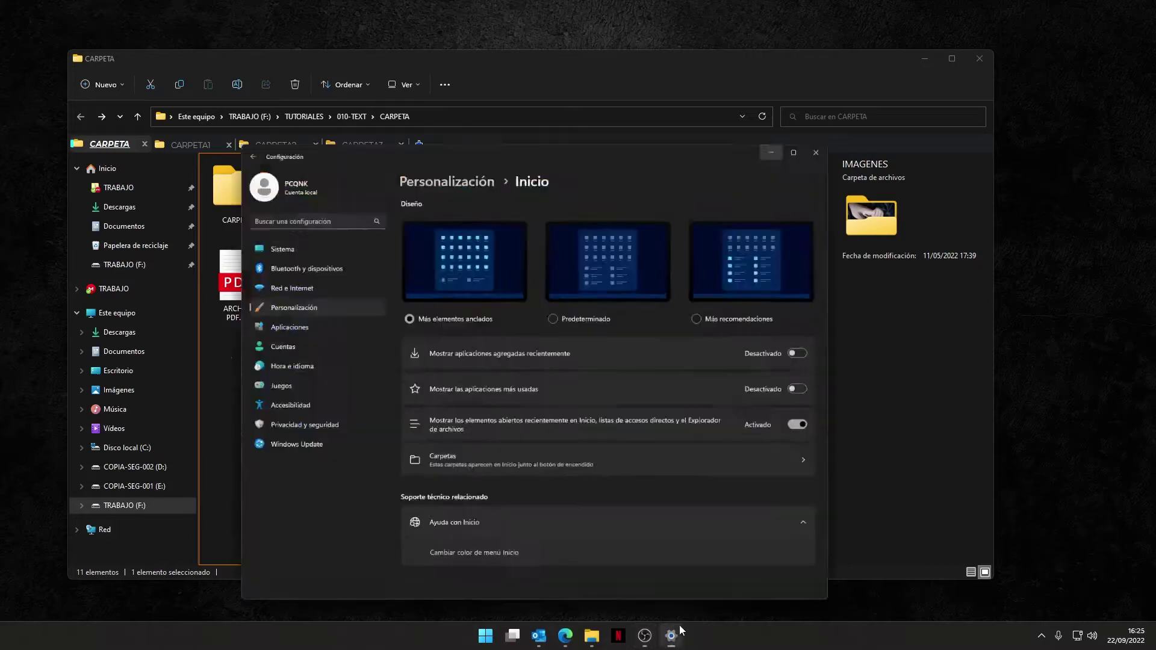
left_click(218, 402)
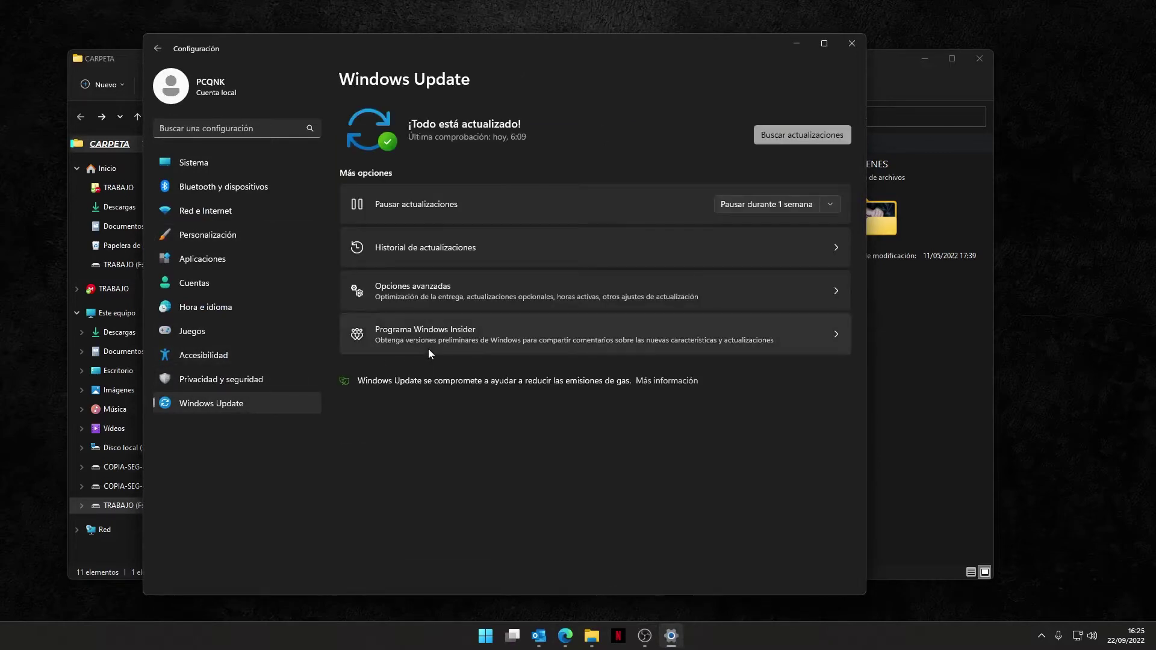
left_click(220, 168)
scroll(416, 357, "down", 3)
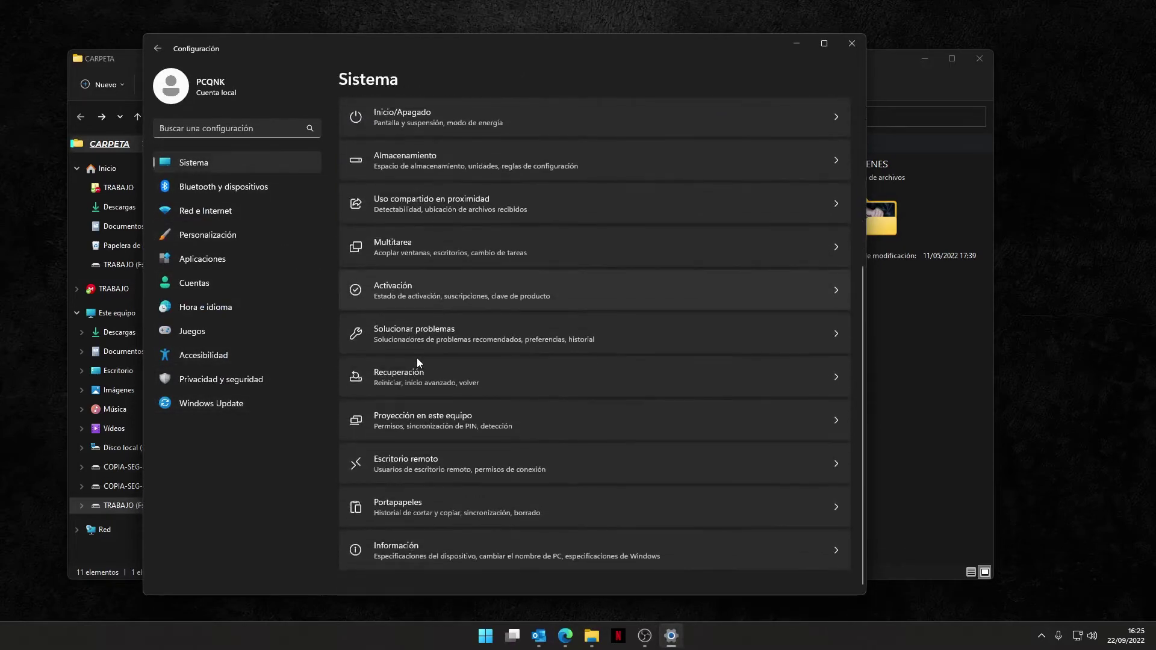
left_click(406, 549)
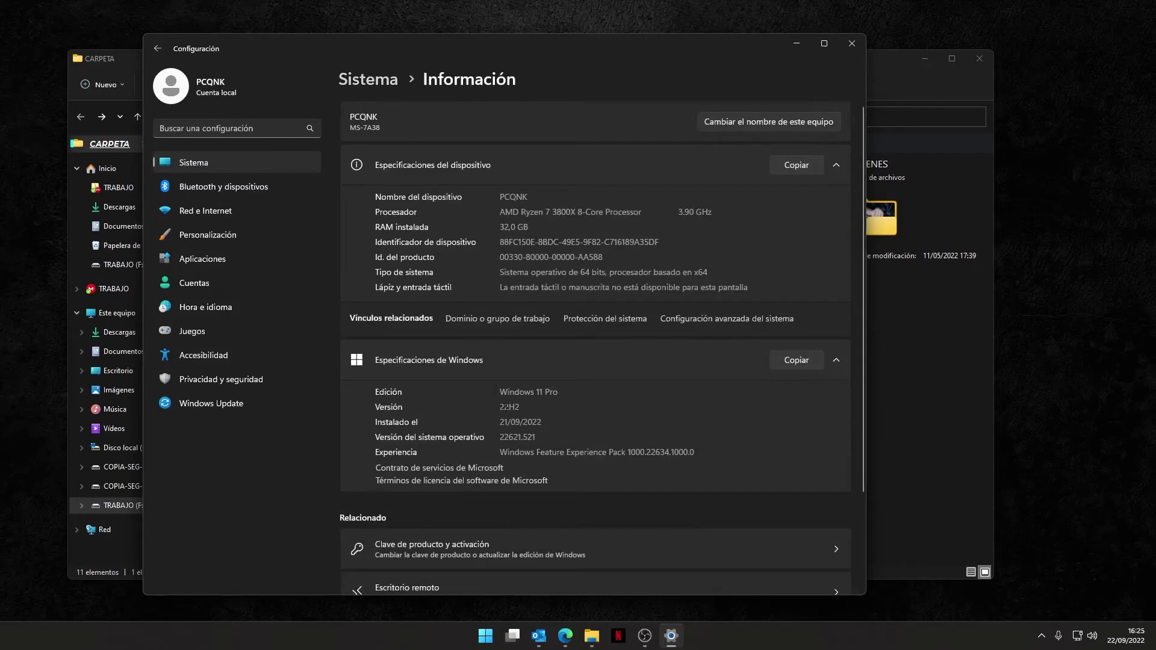
left_click_drag(521, 408, 510, 407)
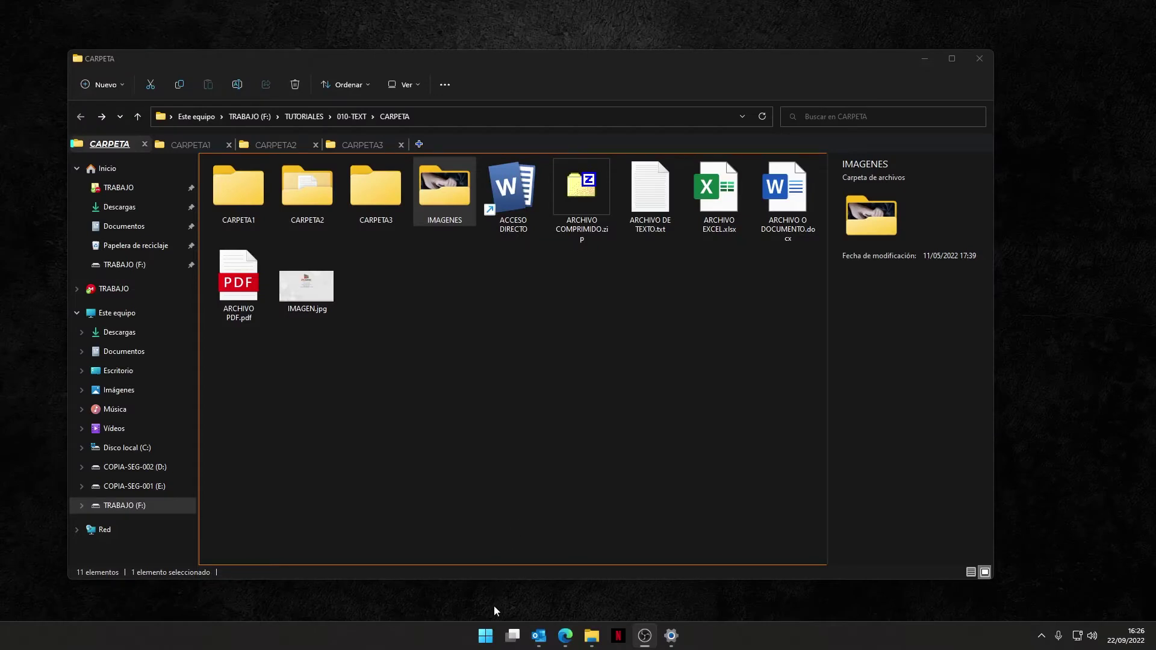
- Group the pinned Photoshop and Illustrator apps into a Start menu folder and name it CARPETA
left_click(485, 636)
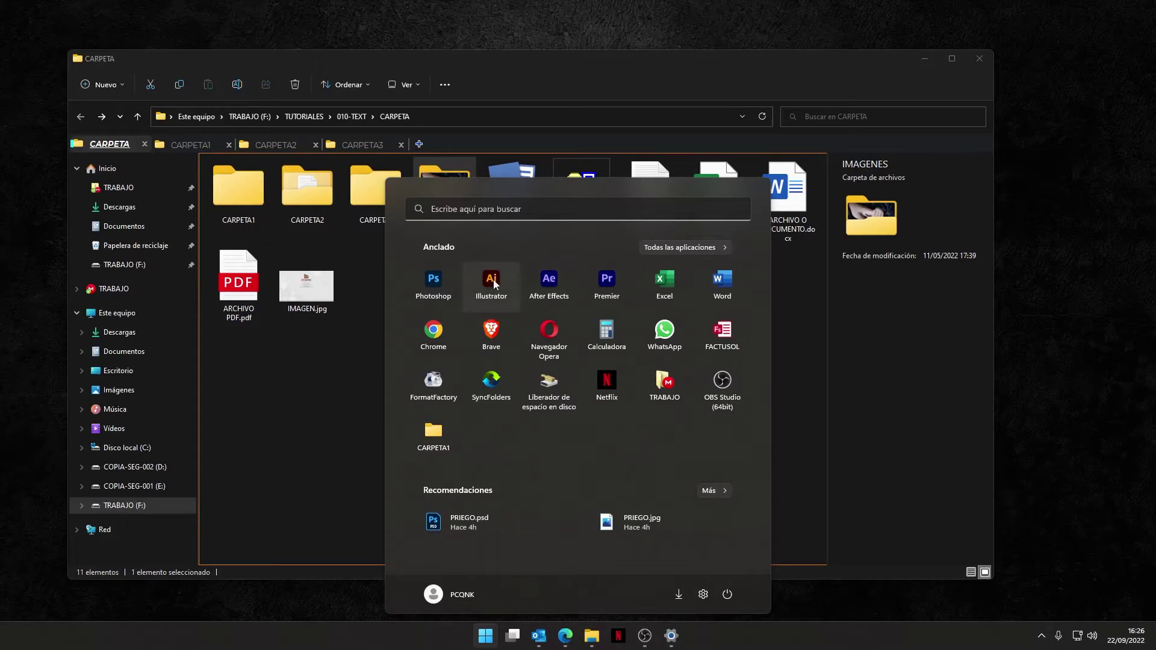
left_click_drag(494, 279, 436, 278)
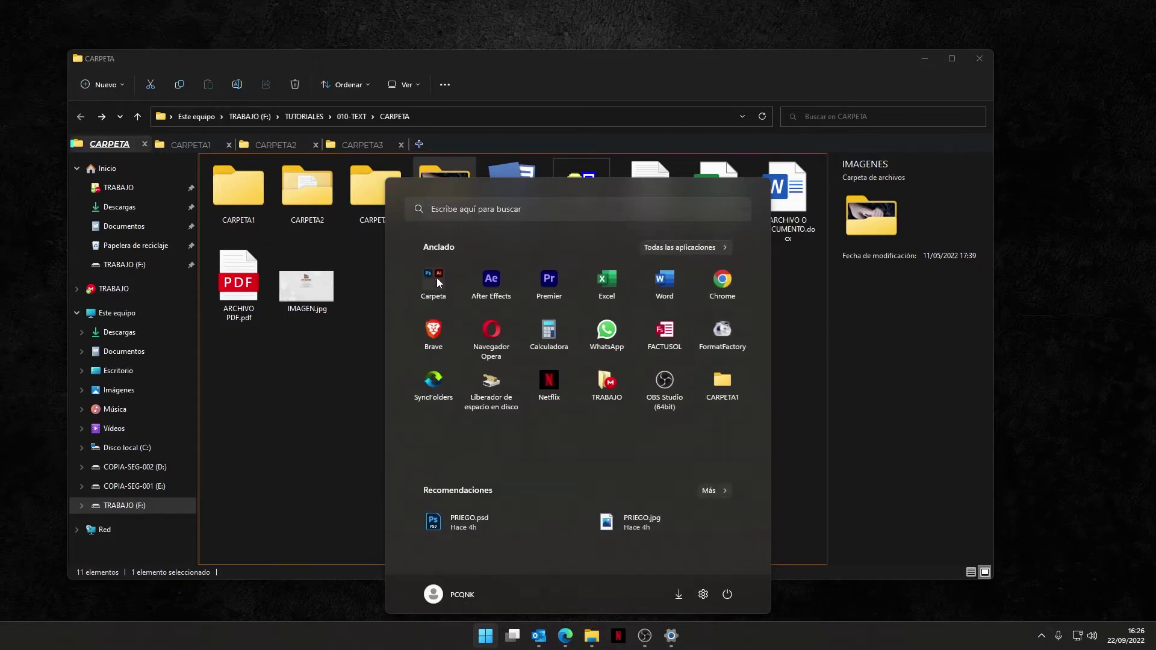
left_click(439, 282)
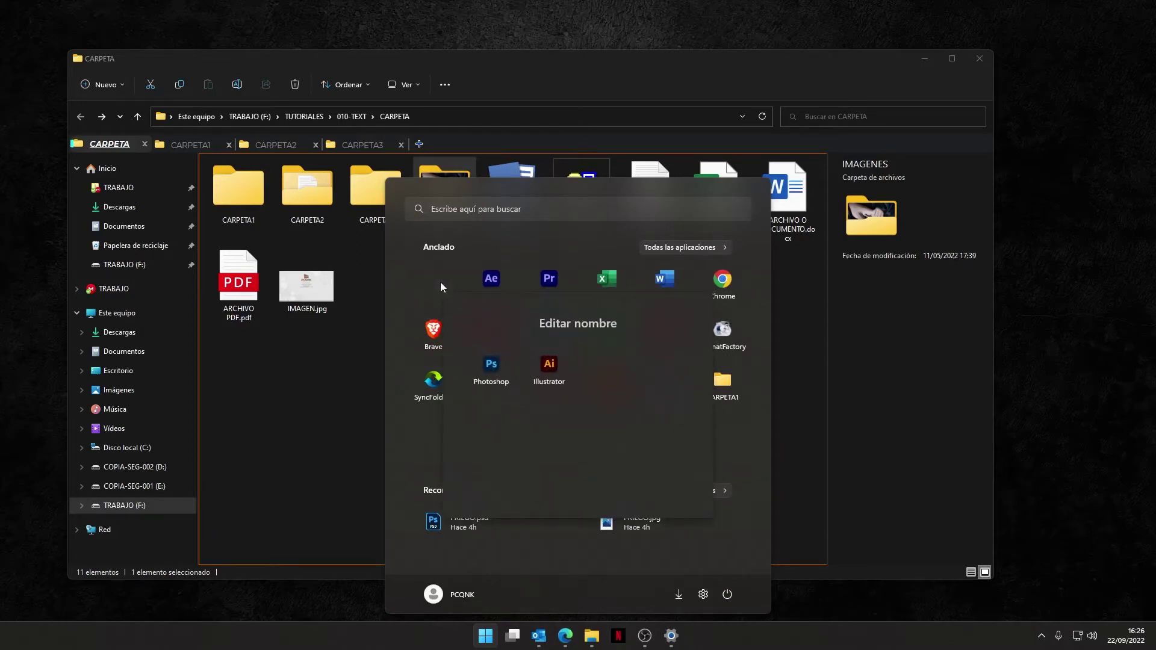
left_click(551, 326)
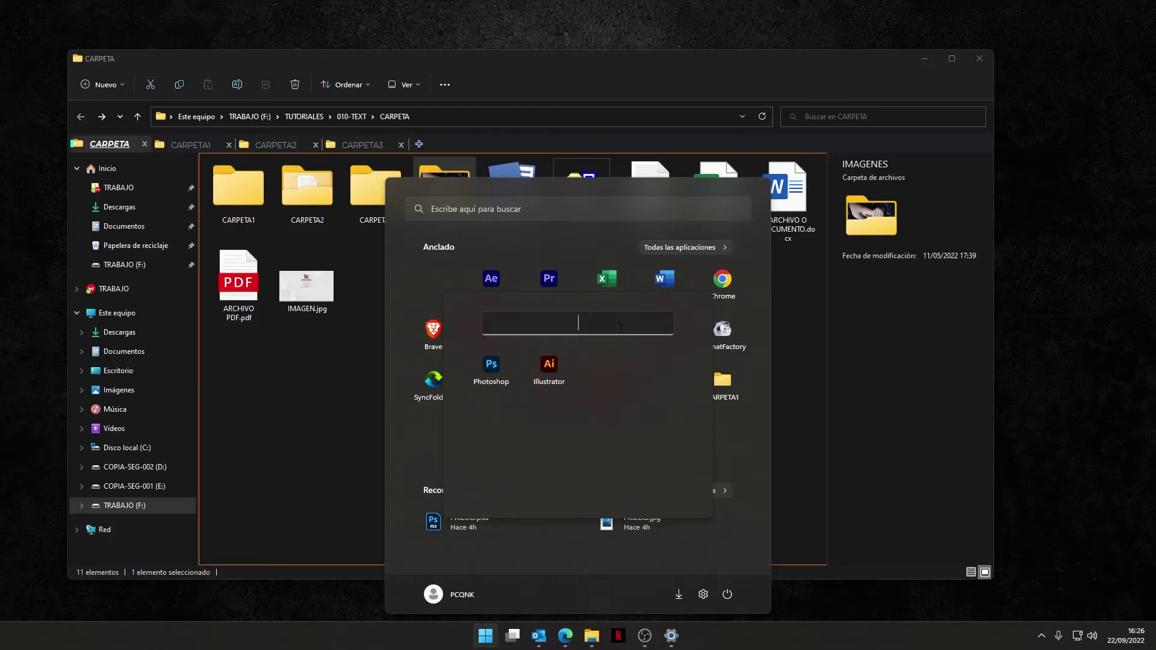
type("CARPETA")
key("Return")
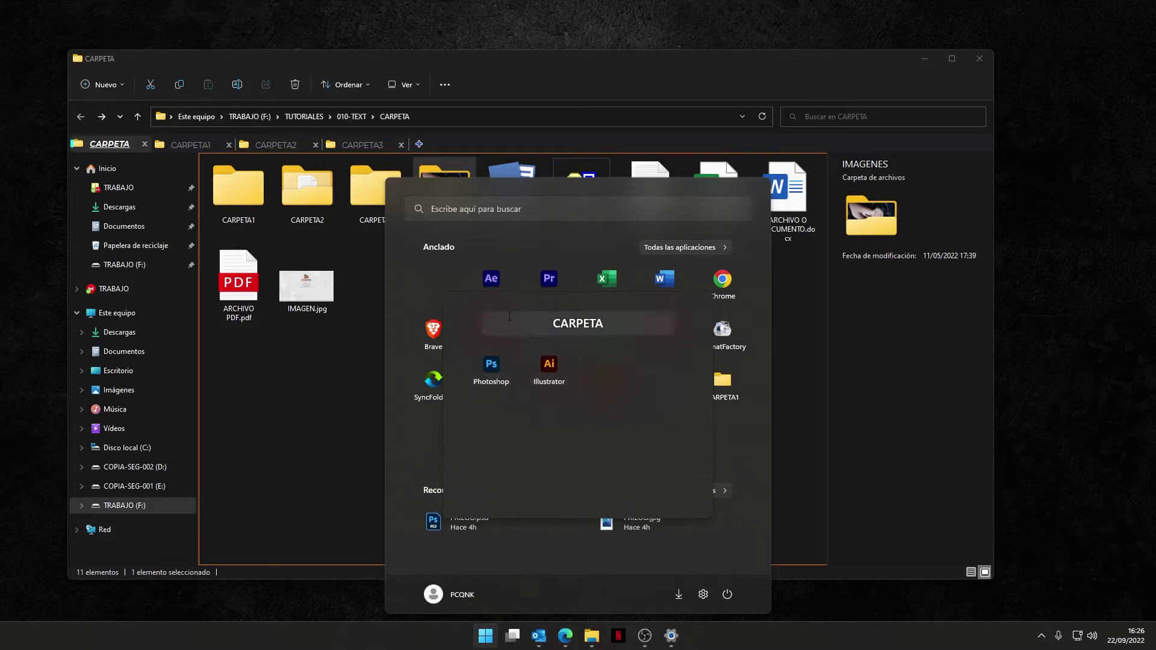
left_click(422, 266)
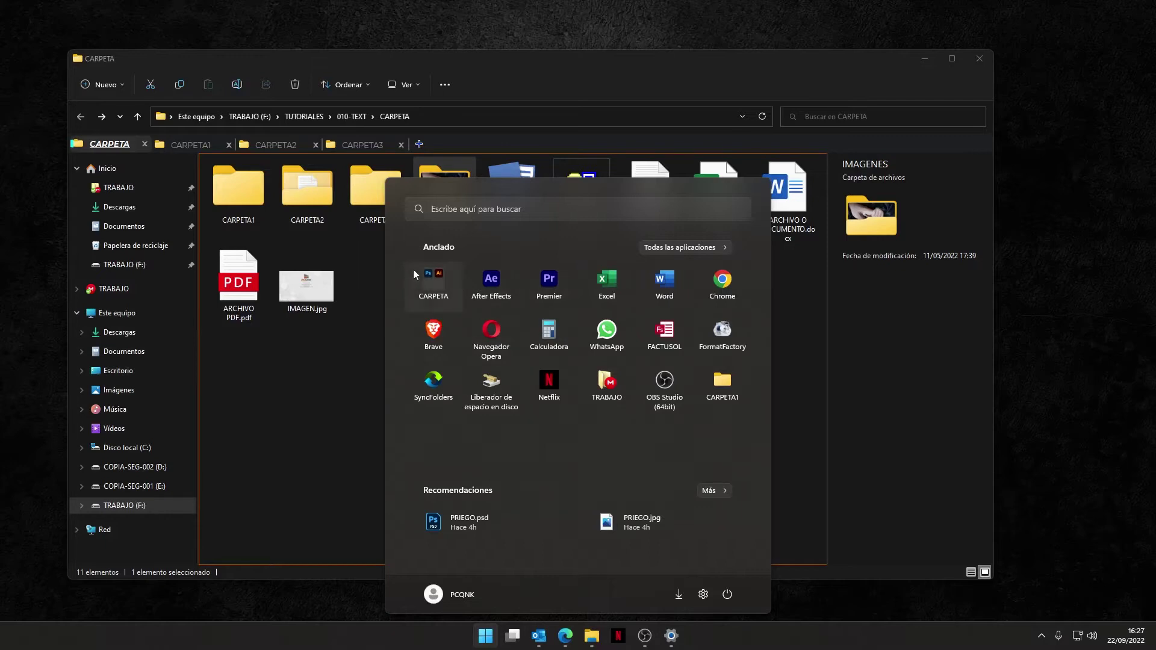
- Take Illustrator out of the CARPETA folder in Start, and group the pinned Brave and Opera browsers into a new folder
left_click(434, 289)
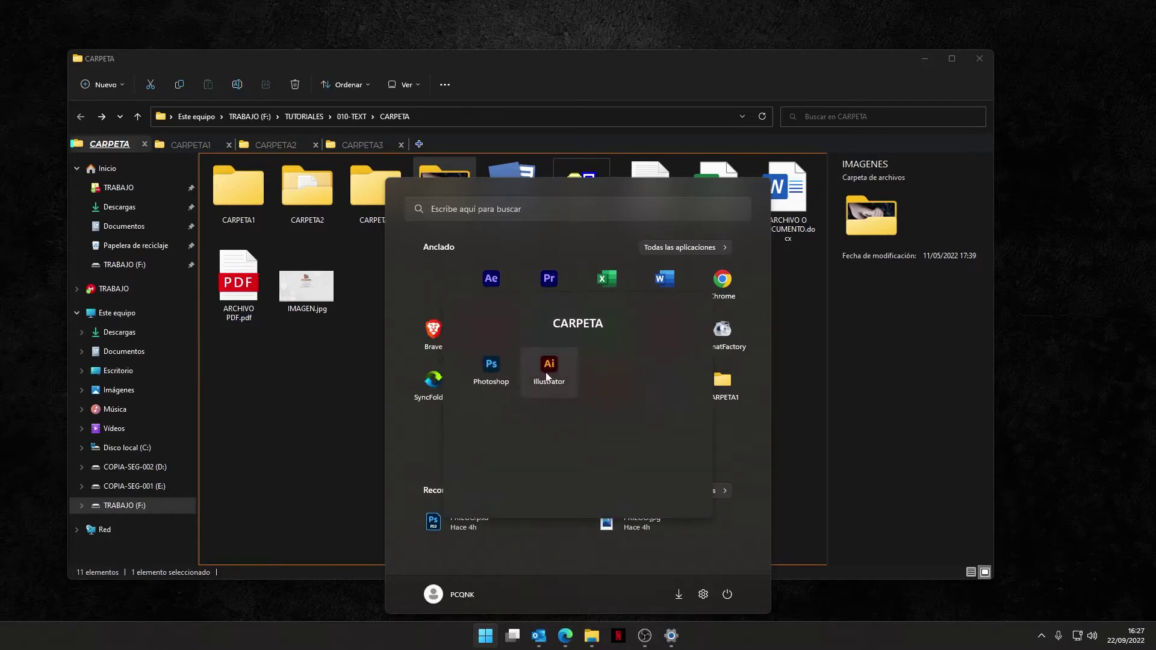
left_click_drag(549, 365, 511, 279)
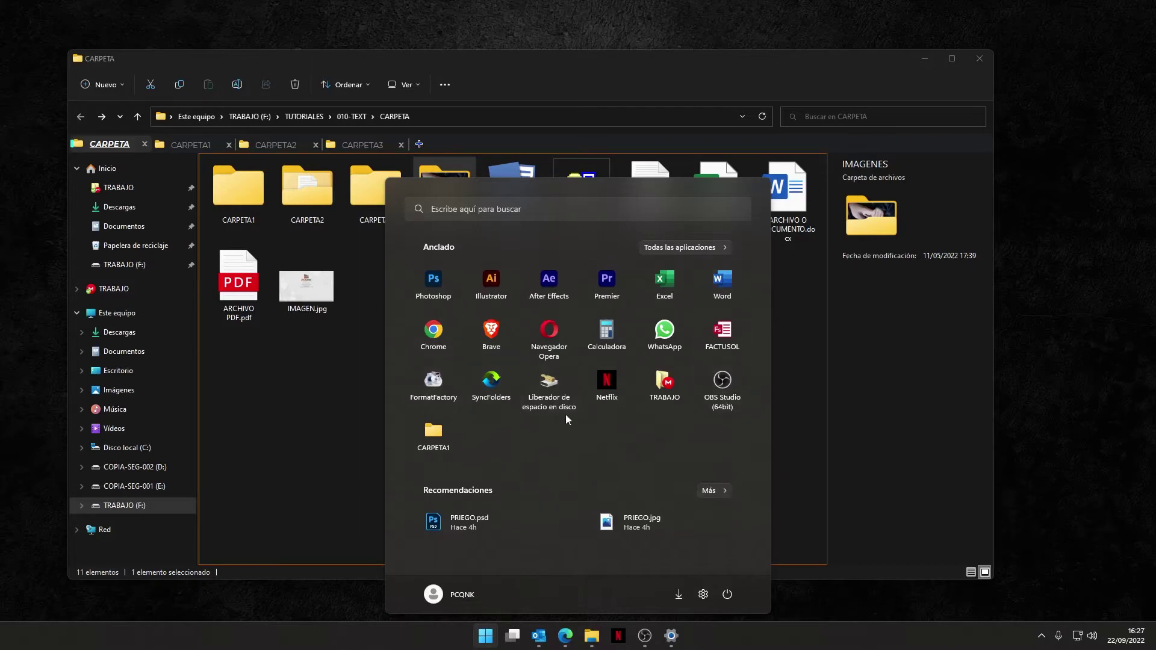
mouse_move(548, 332)
left_mouse_down()
mouse_move(463, 339)
mouse_move(549, 338)
left_mouse_up()
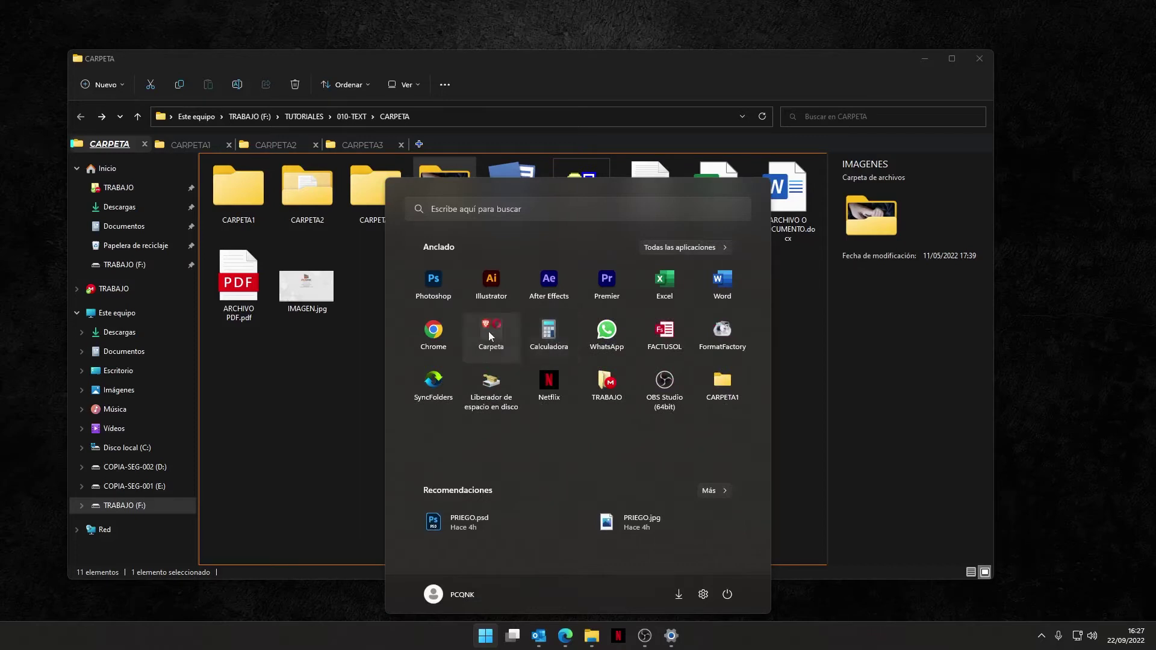
- Set the Start layout to "Predeterminado" in the personalization settings for Inicio and view the resulting Start menu
left_click(673, 636)
left_click(225, 233)
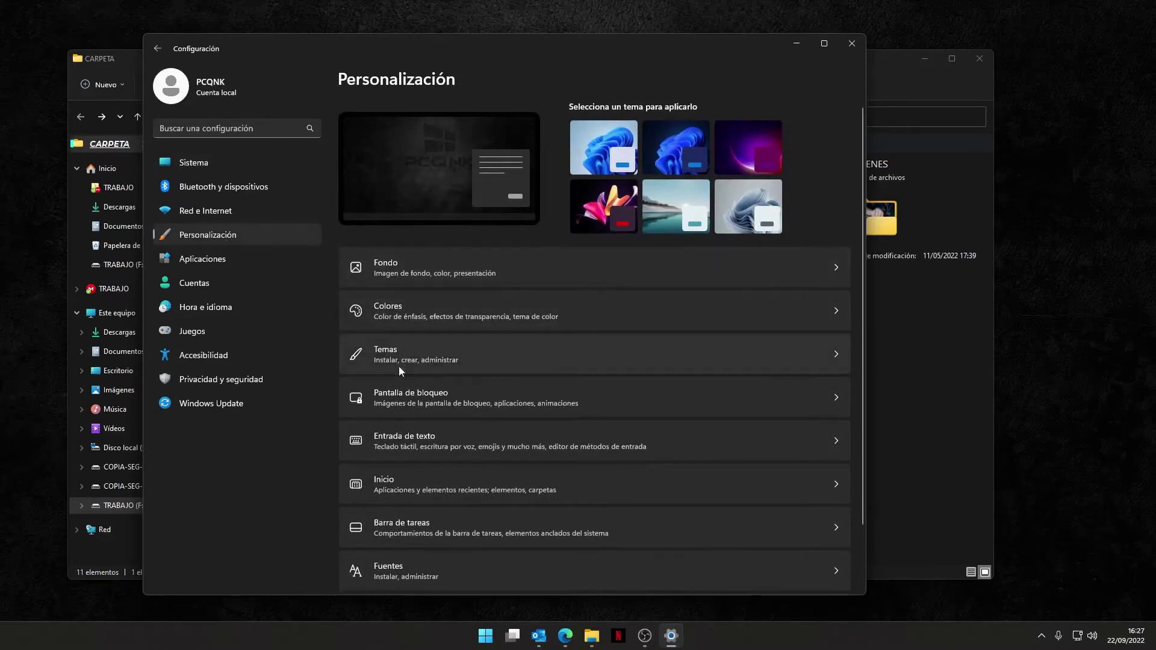
left_click(405, 480)
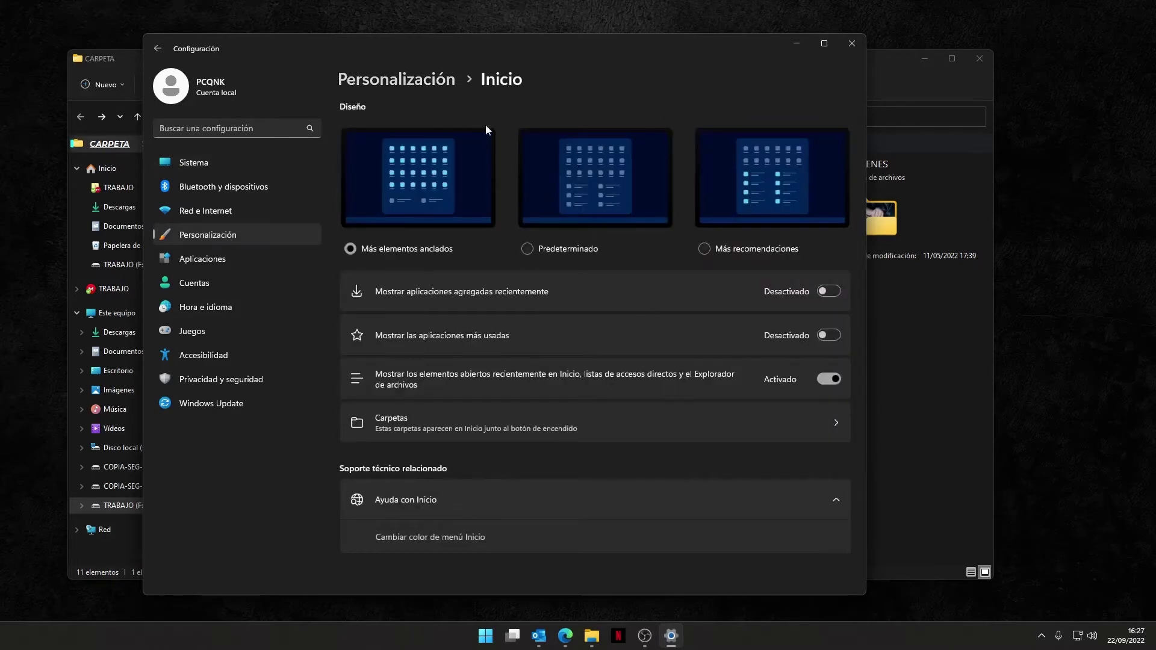
left_click(579, 184)
left_click(485, 636)
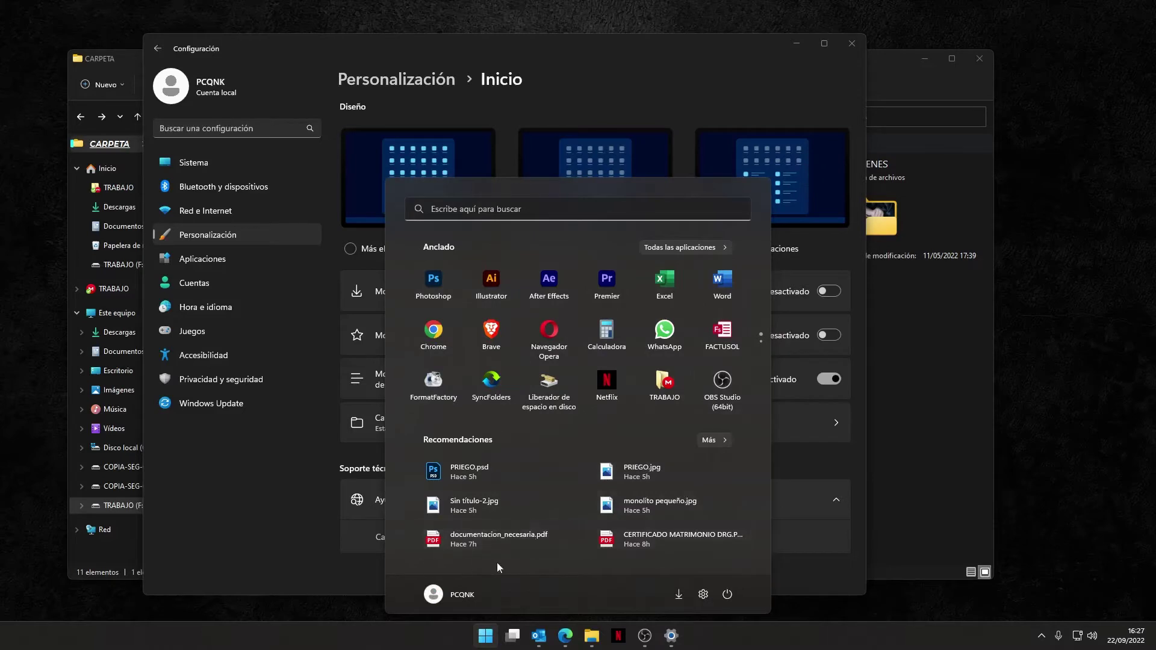
- Set the Start layout to "Más recomendaciones" and view the resulting Start menu
left_click(575, 70)
left_click(778, 184)
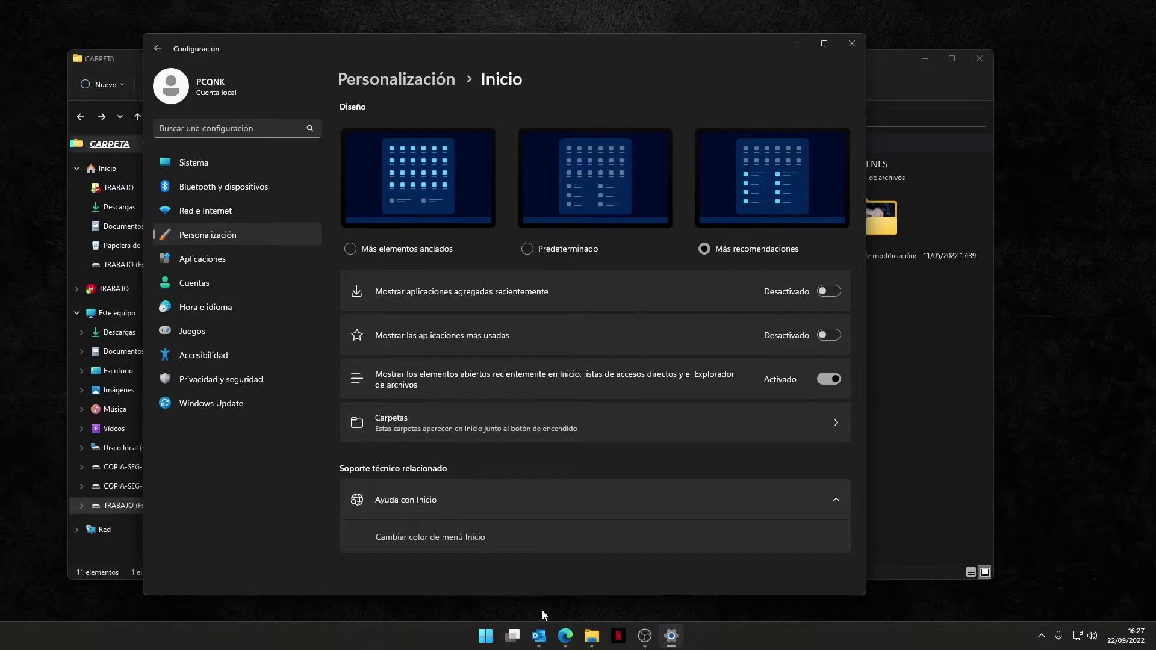
left_click(486, 634)
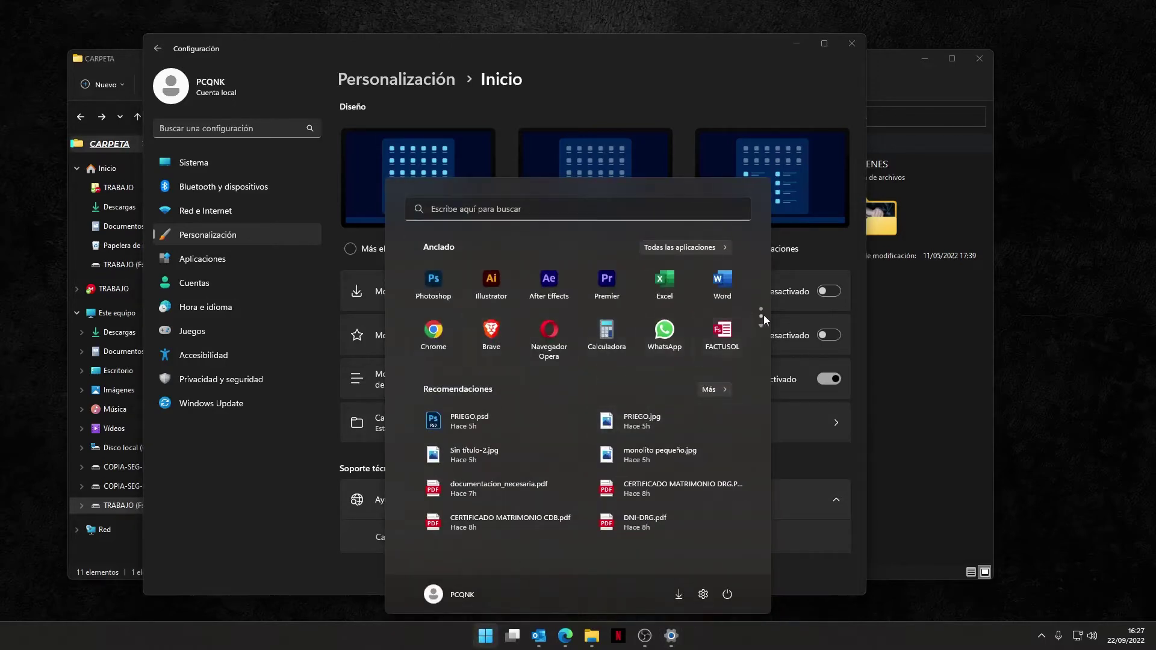
- Set the Start layout back to "Más elementos anclados" and open the Start menu
left_click(711, 80)
left_click(421, 180)
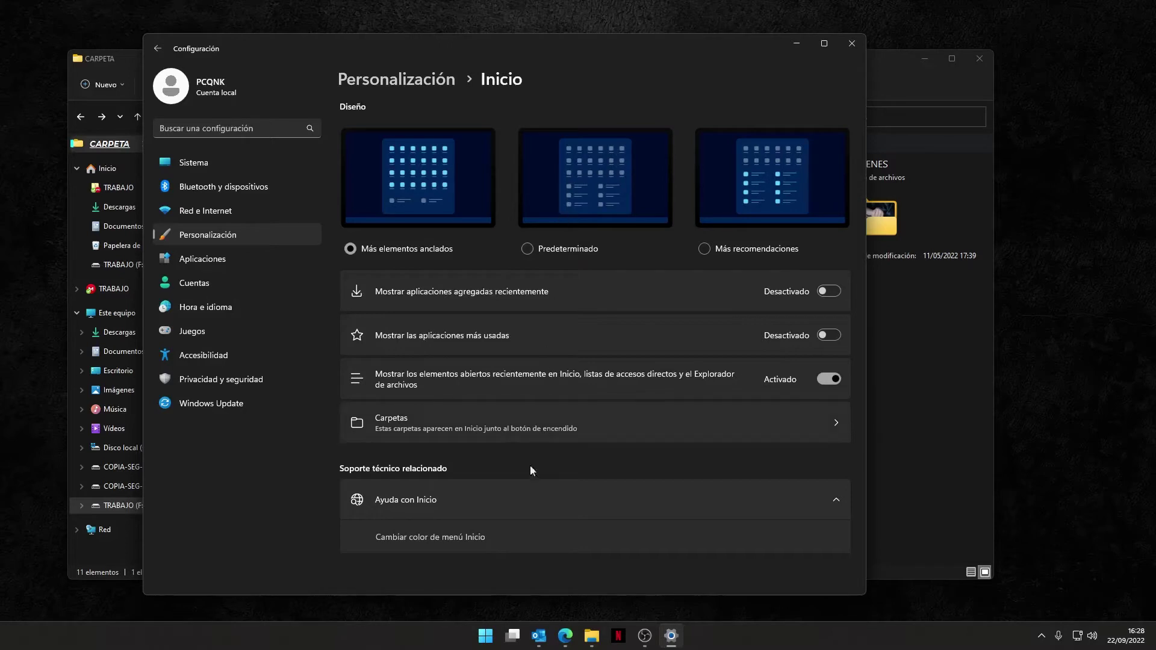
left_click(485, 635)
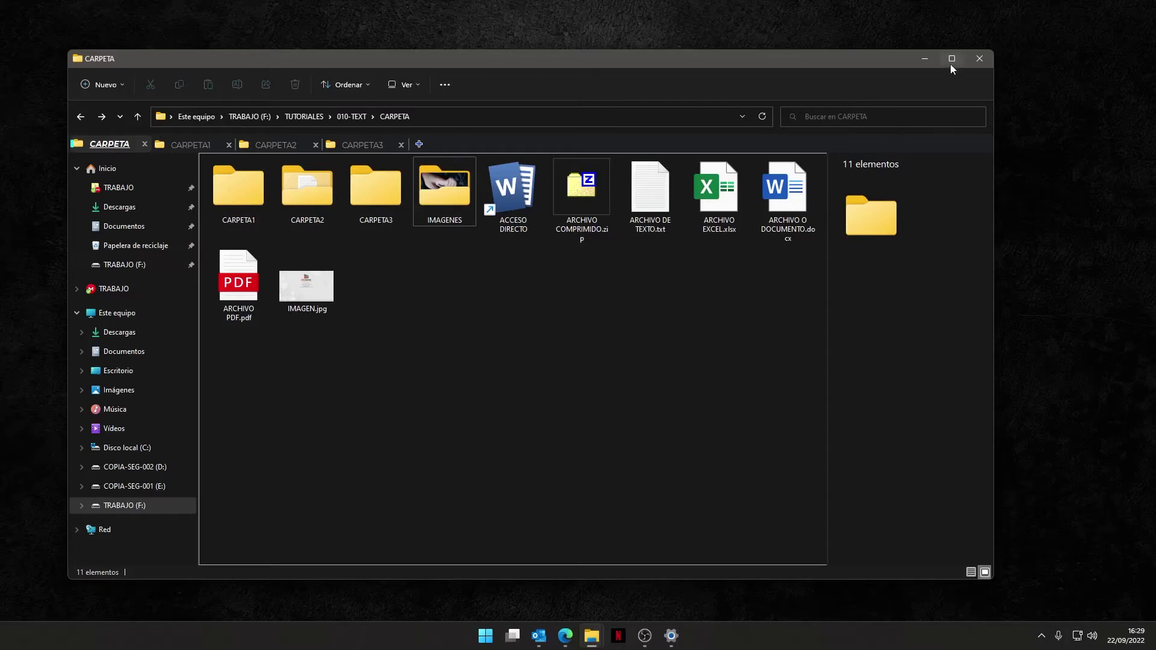
- Bring up the snap layouts for the CARPETA window, preview the half-screen layout, and release the window without snapping it
mouse_move(951, 64)
left_click_drag(508, 68, 515, 76)
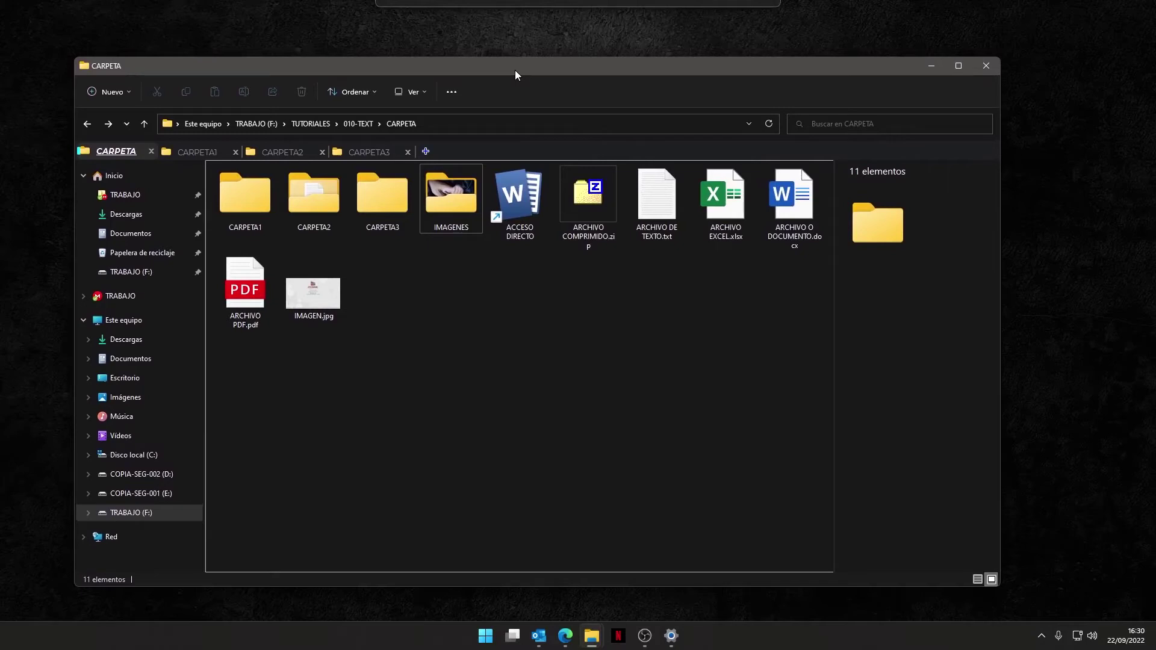
left_click_drag(515, 76, 395, 40)
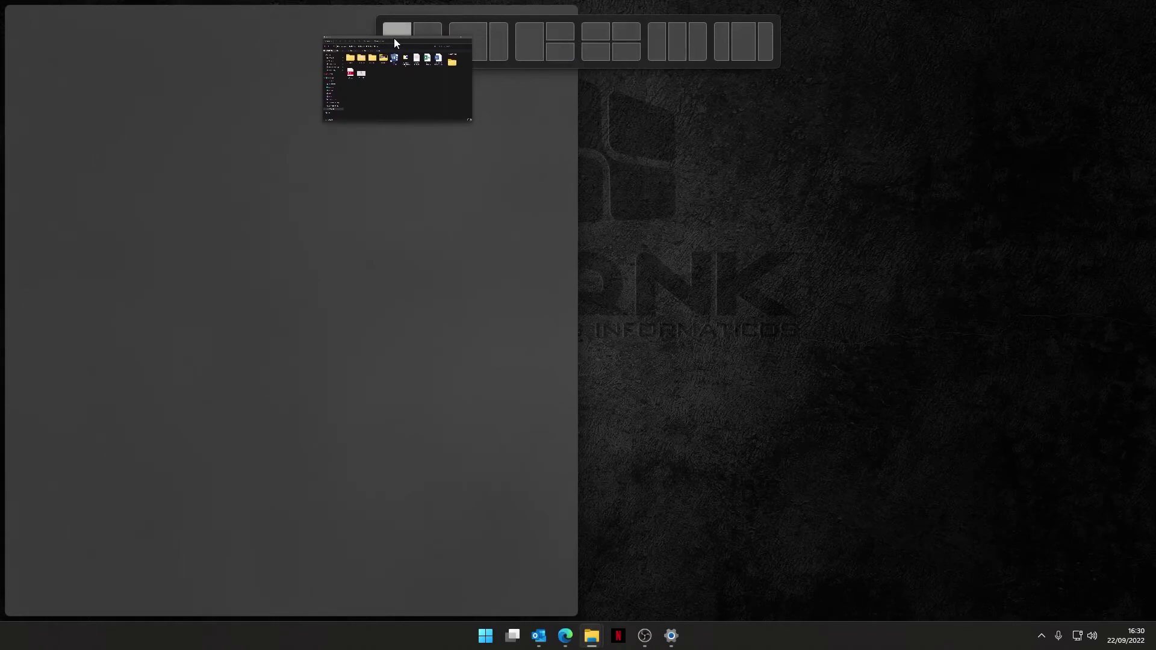
mouse_move(395, 39)
left_mouse_down()
mouse_move(407, 103)
mouse_move(447, 119)
mouse_move(548, 91)
mouse_move(548, 7)
mouse_move(470, 44)
mouse_move(402, 41)
mouse_move(405, 70)
mouse_move(399, 44)
left_mouse_up()
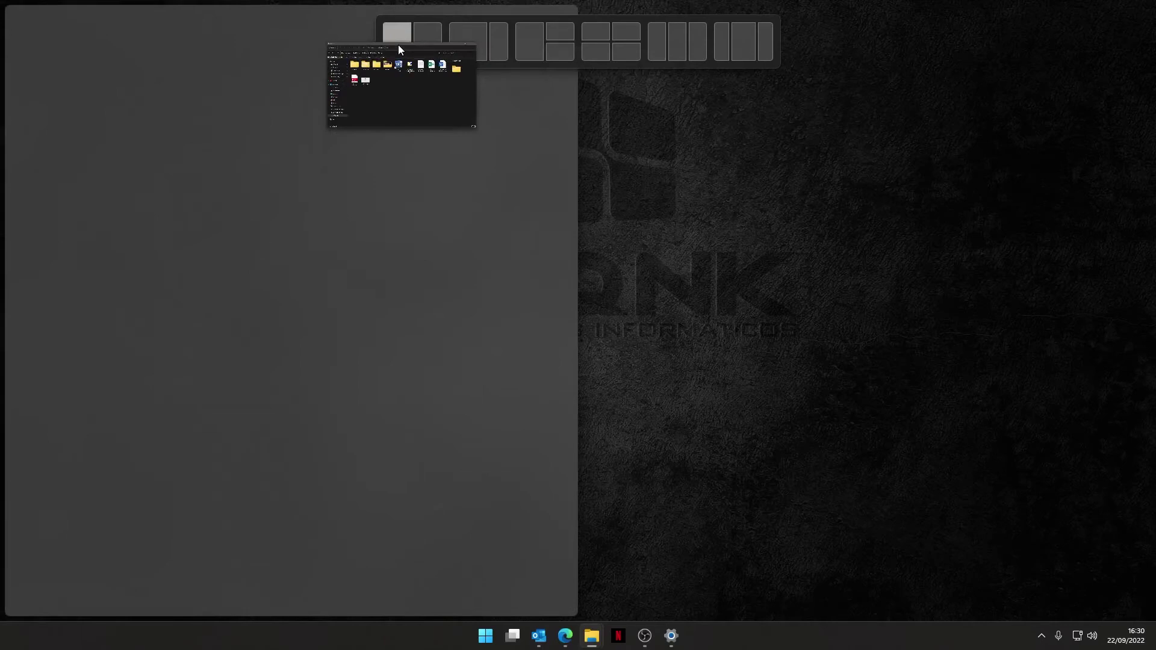
left_click_drag(398, 44, 523, 68)
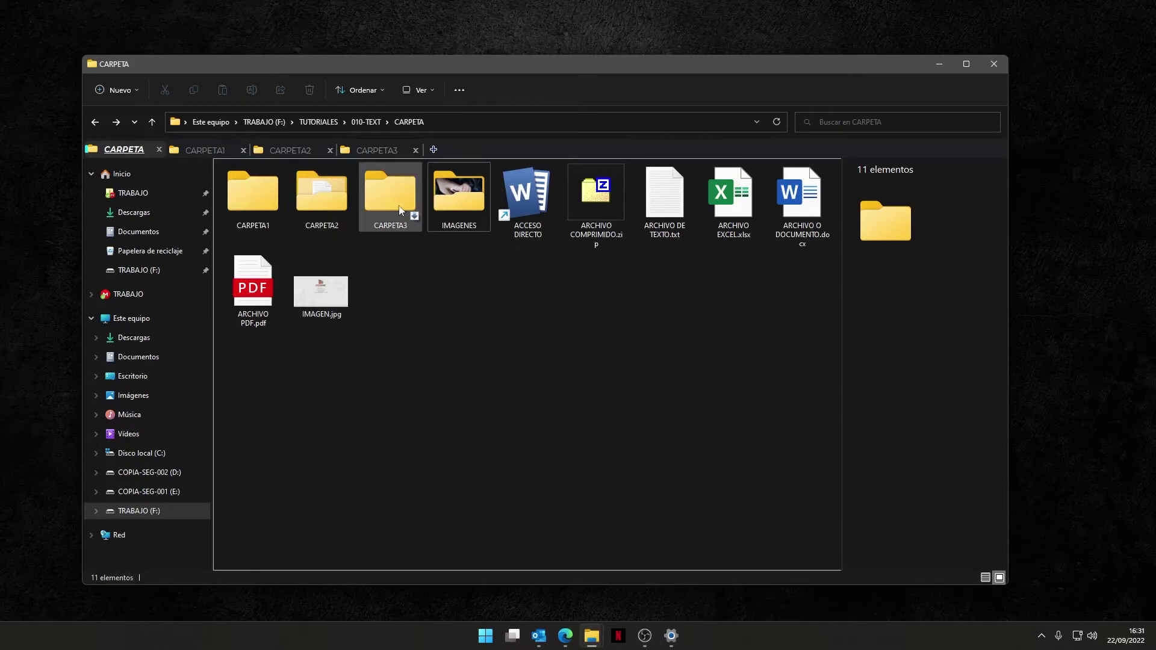
- Examine the contents of the IMAGENES and CARPETA2 folders, returning to CARPETA each time and clearing the selection at the end
left_click(454, 206)
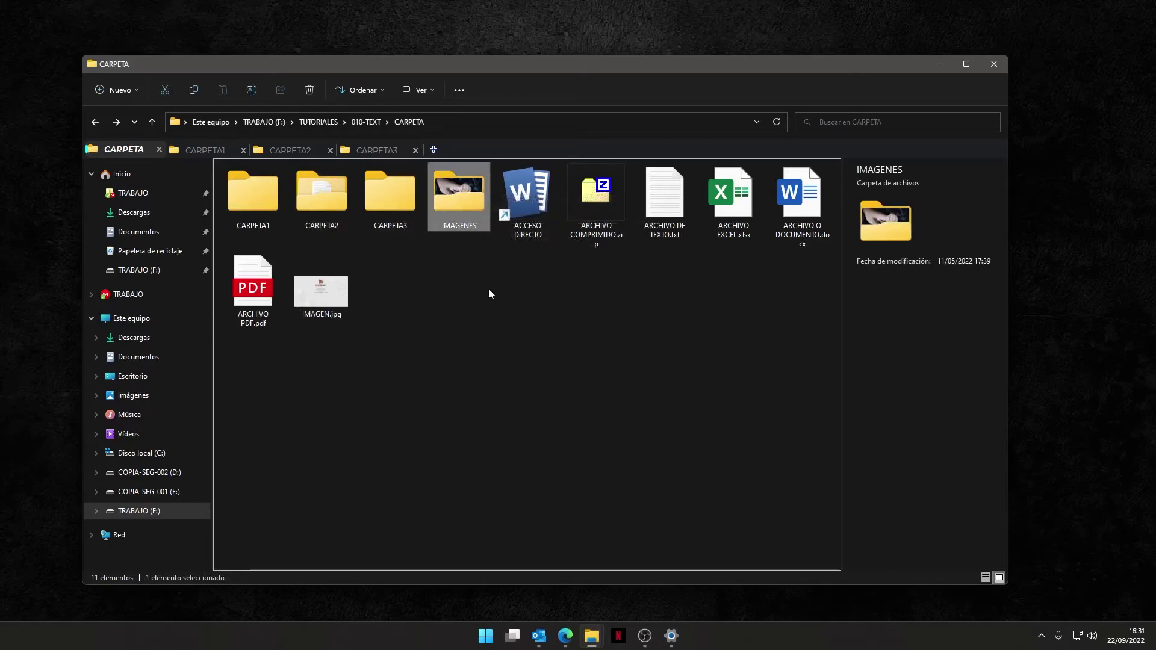
mouse_move(452, 189)
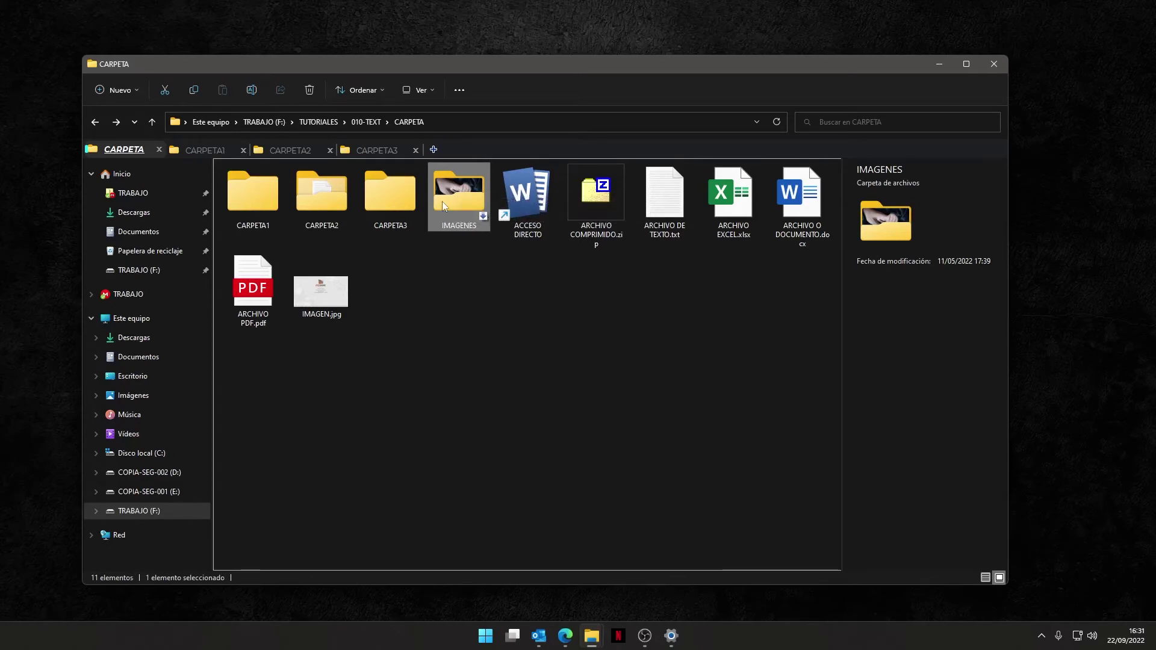
double_click(453, 191)
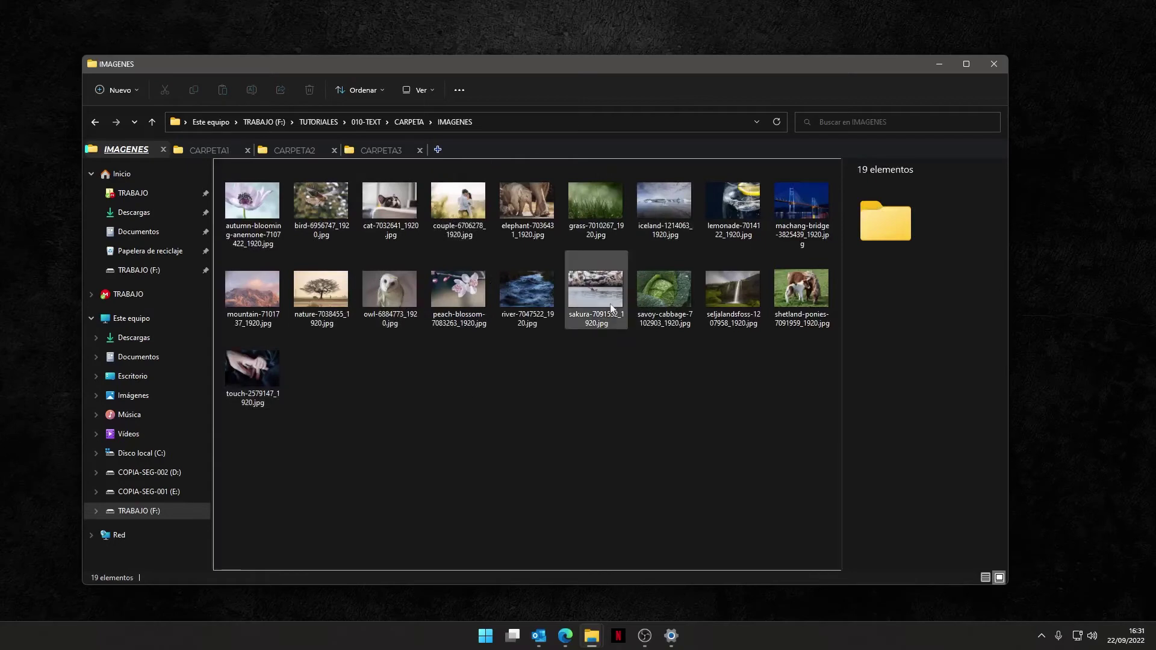
key("alt+Up")
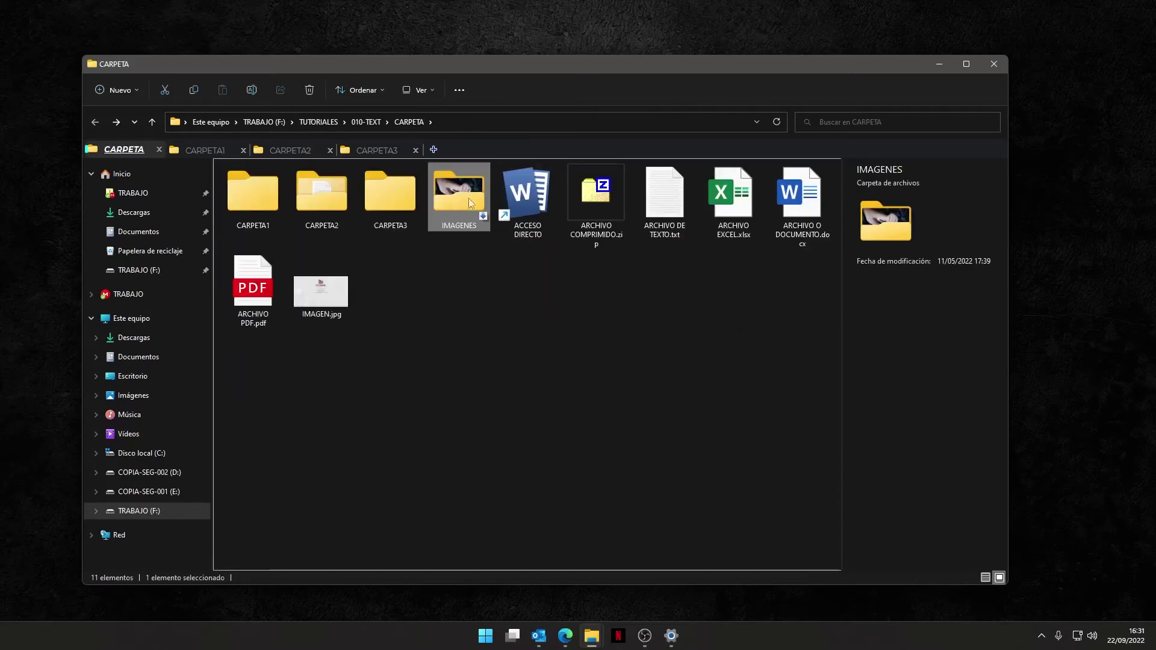
left_click(323, 189)
double_click(323, 188)
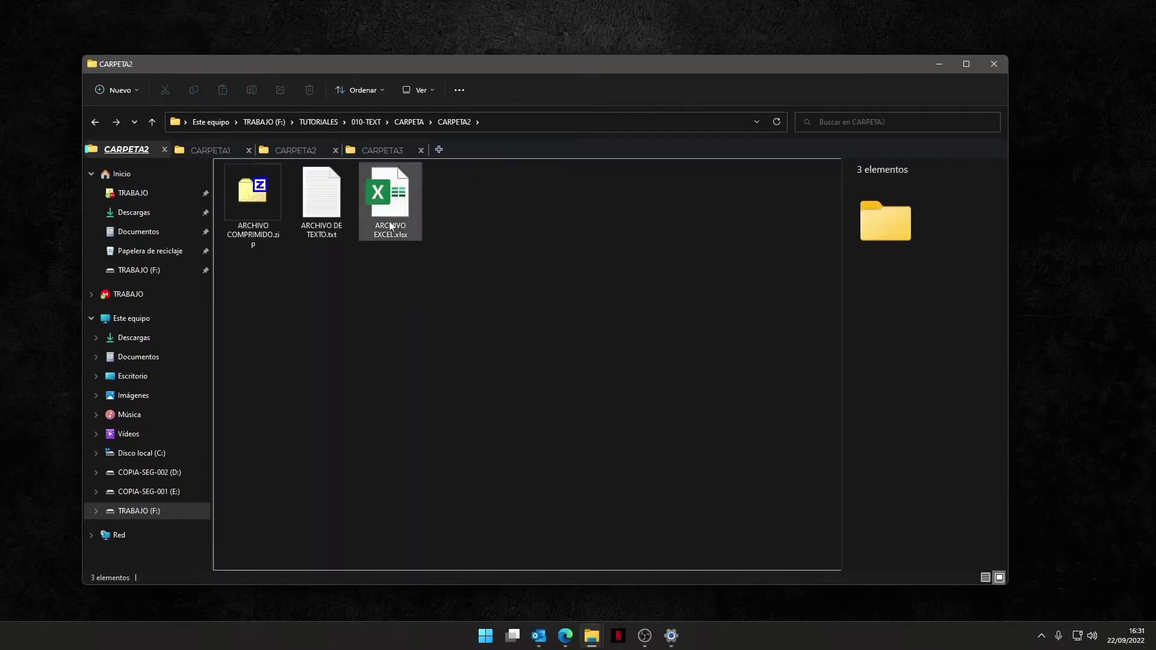
key("alt+Up")
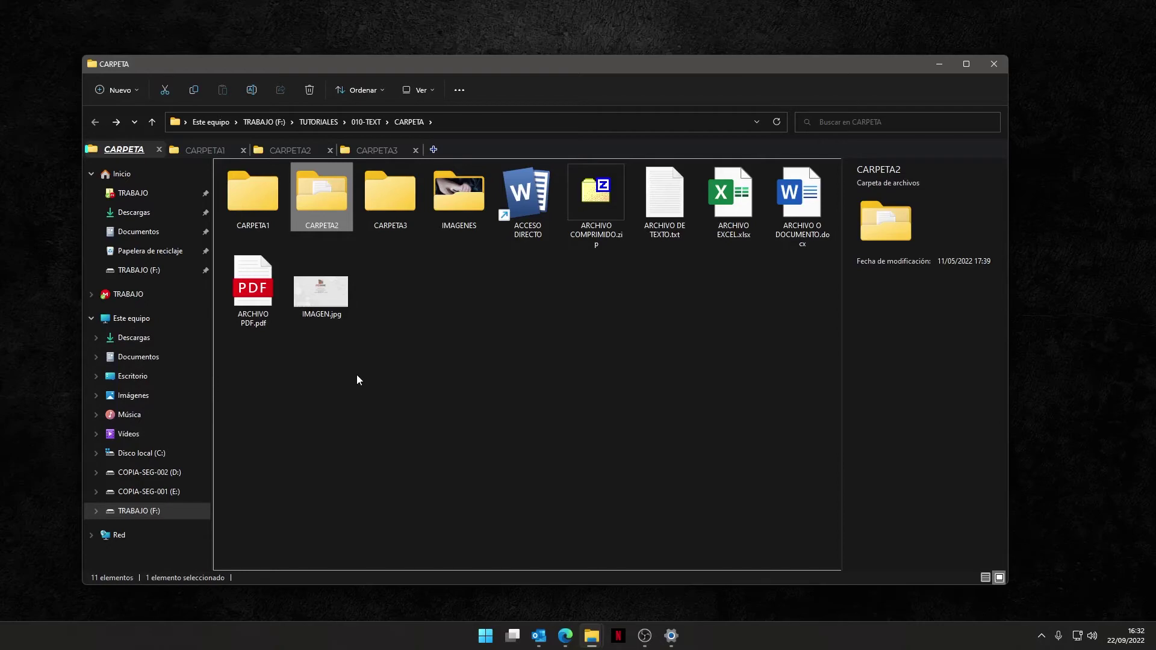
left_click_drag(423, 60, 402, 46)
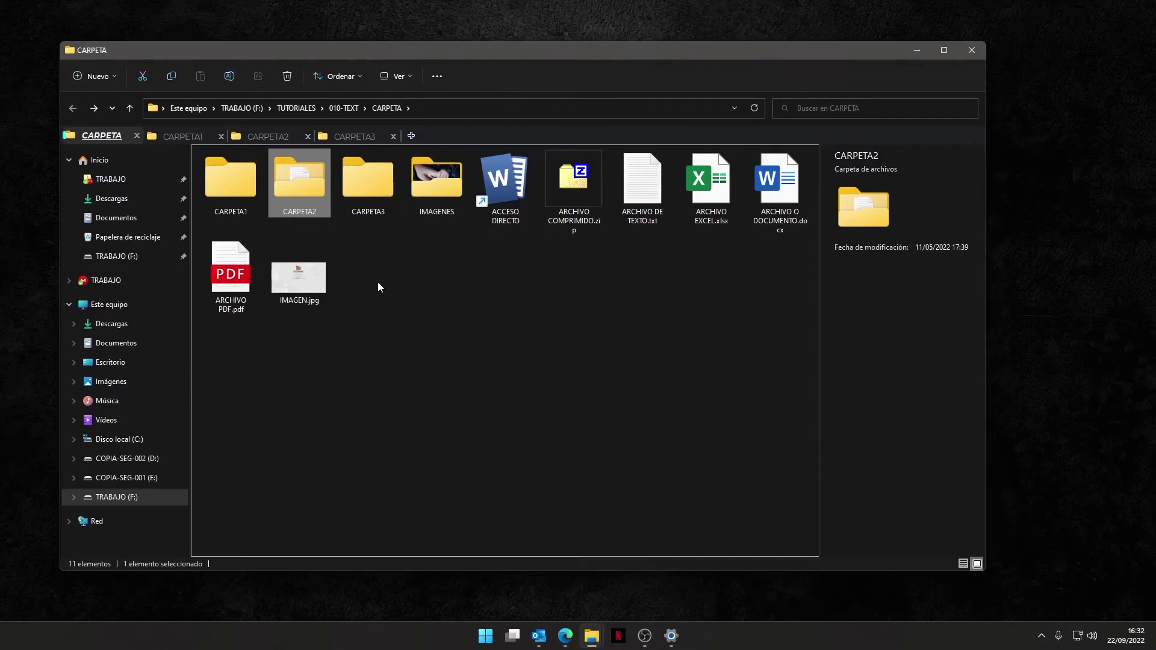
left_click(379, 282)
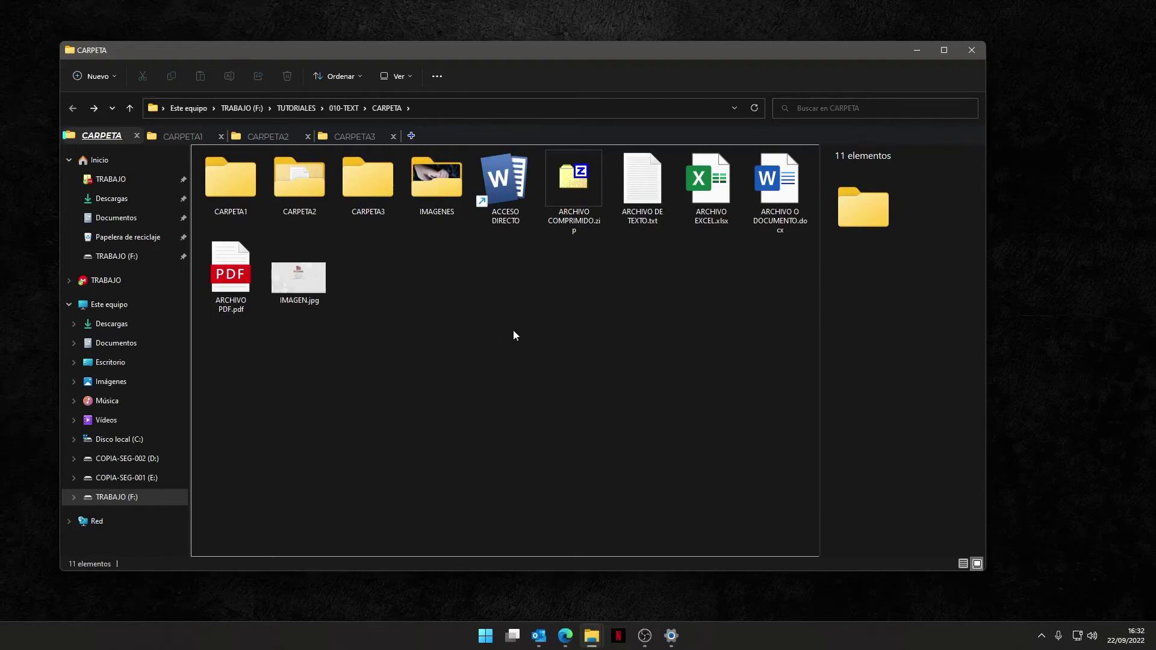
- Minimize the CARPETA window and restore it from its preview thumbnail
left_click(916, 51)
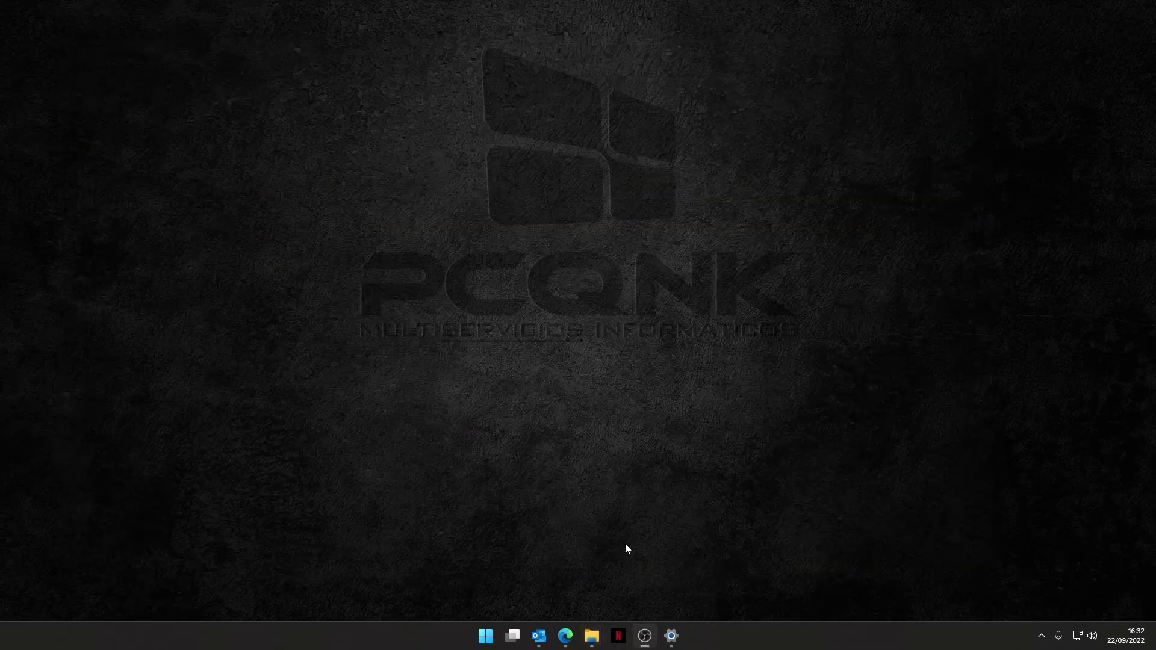
mouse_move(597, 641)
left_click(649, 578)
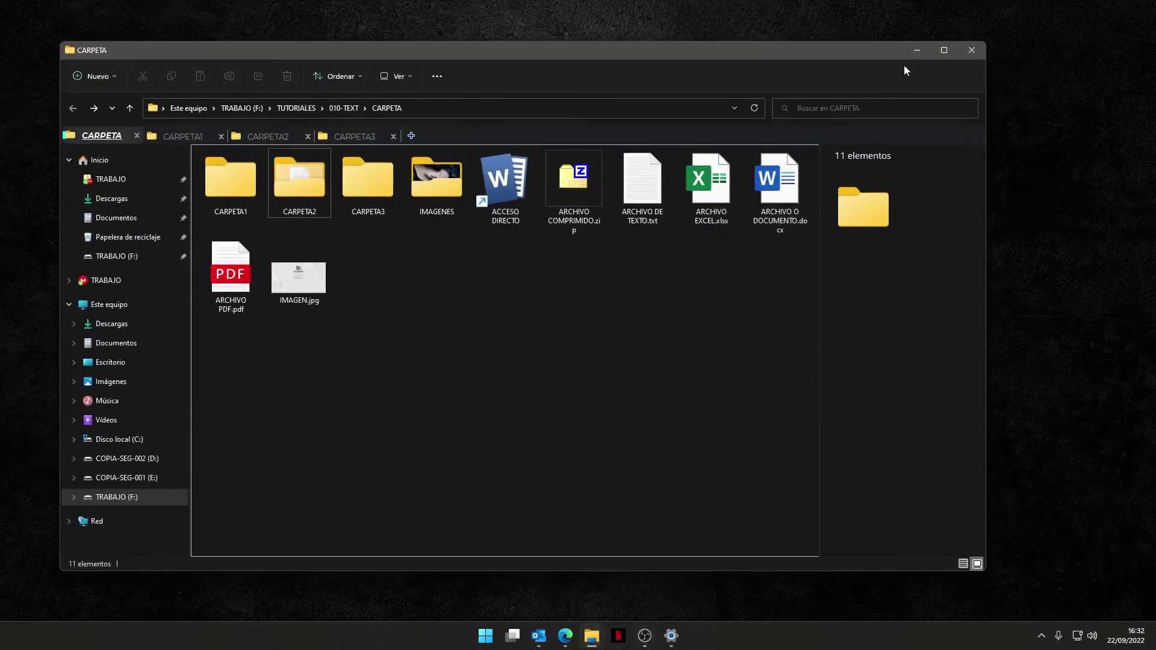
- Minimize CARPETA once more to show the desktop, and bring the window back through its preview
left_click(915, 49)
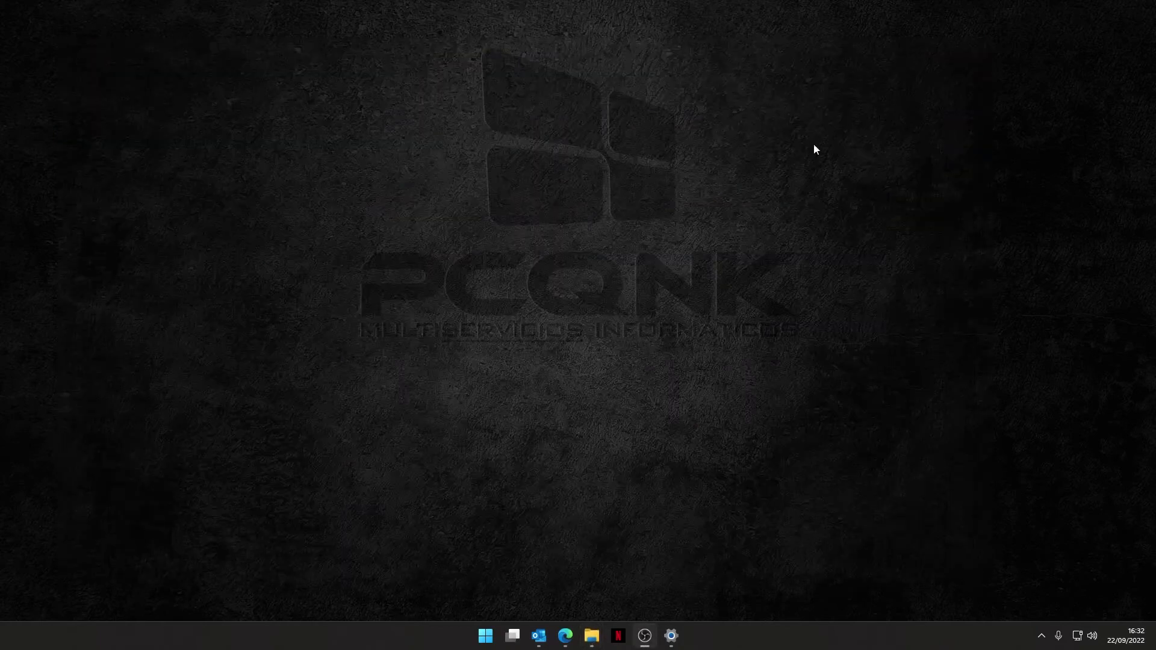
mouse_move(593, 639)
left_click(626, 563)
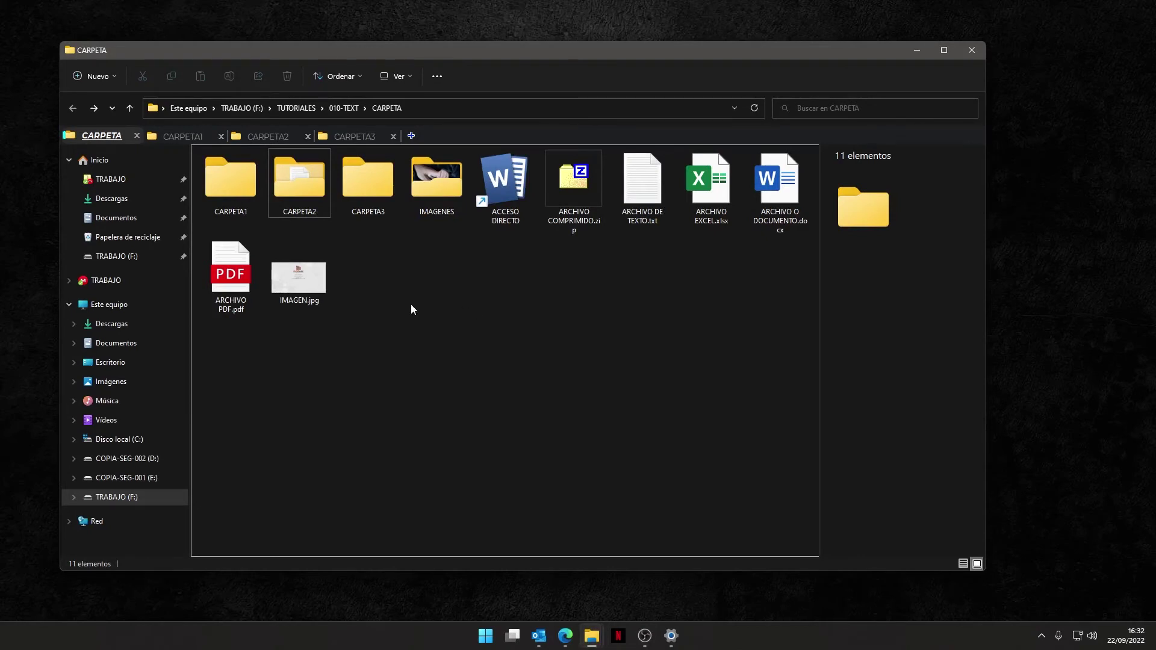
- Expand the context menu of the CARPETA3 folder with "Mostrar más opciones", examine its entries, and dismiss it
left_click(379, 195)
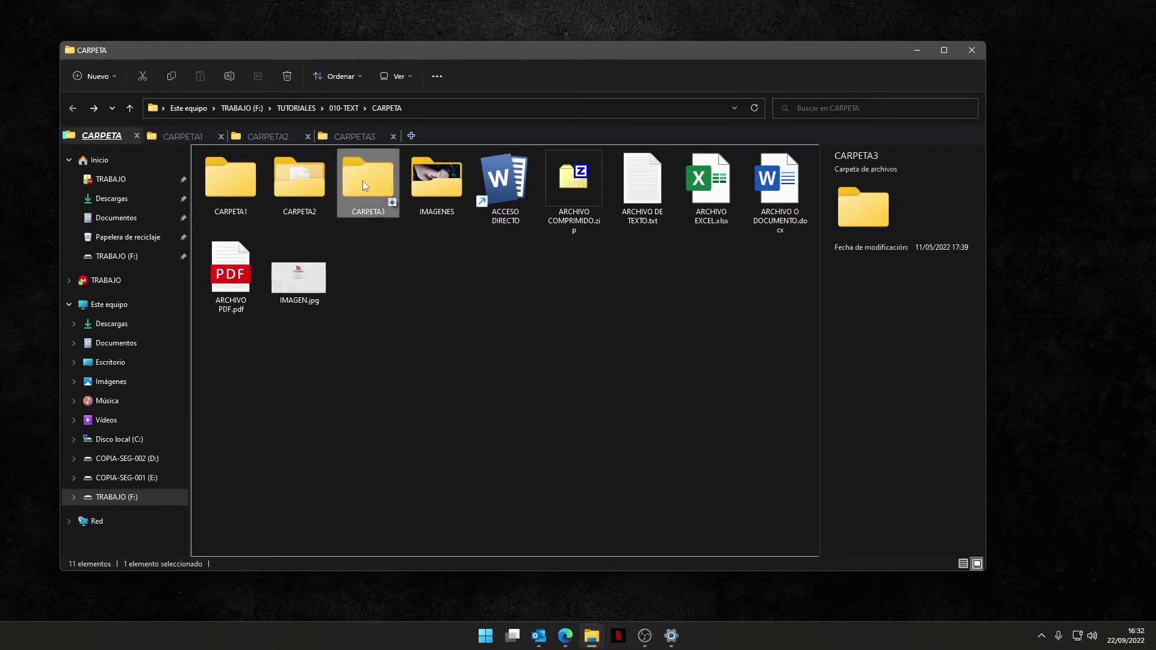
right_click(361, 180)
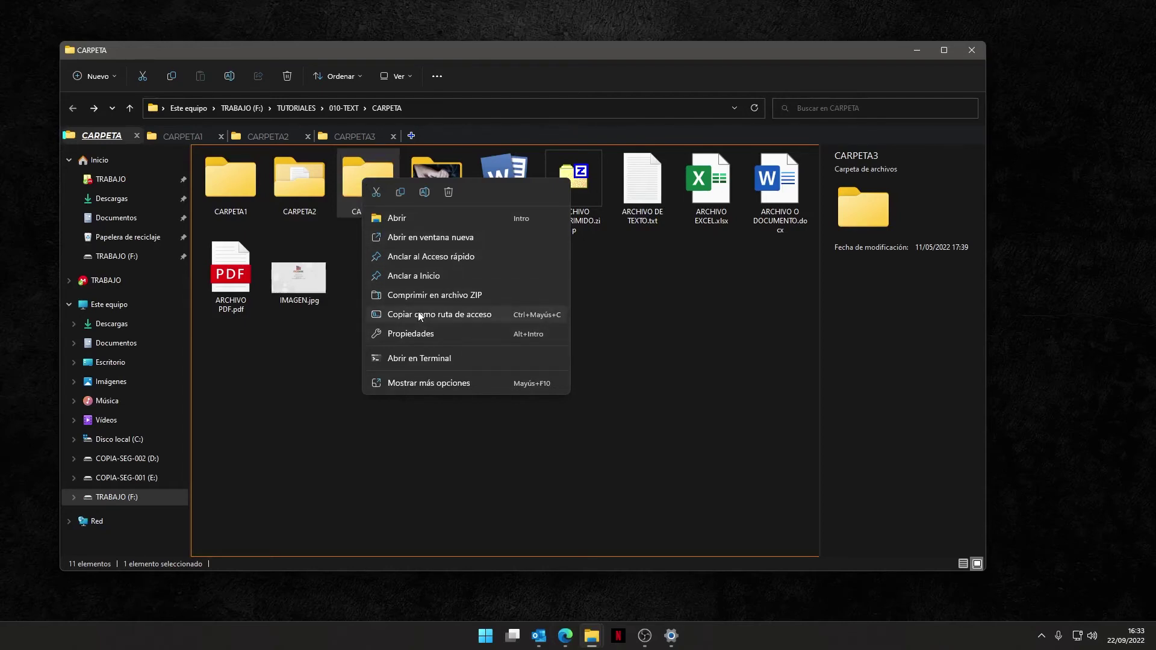
left_click(407, 383)
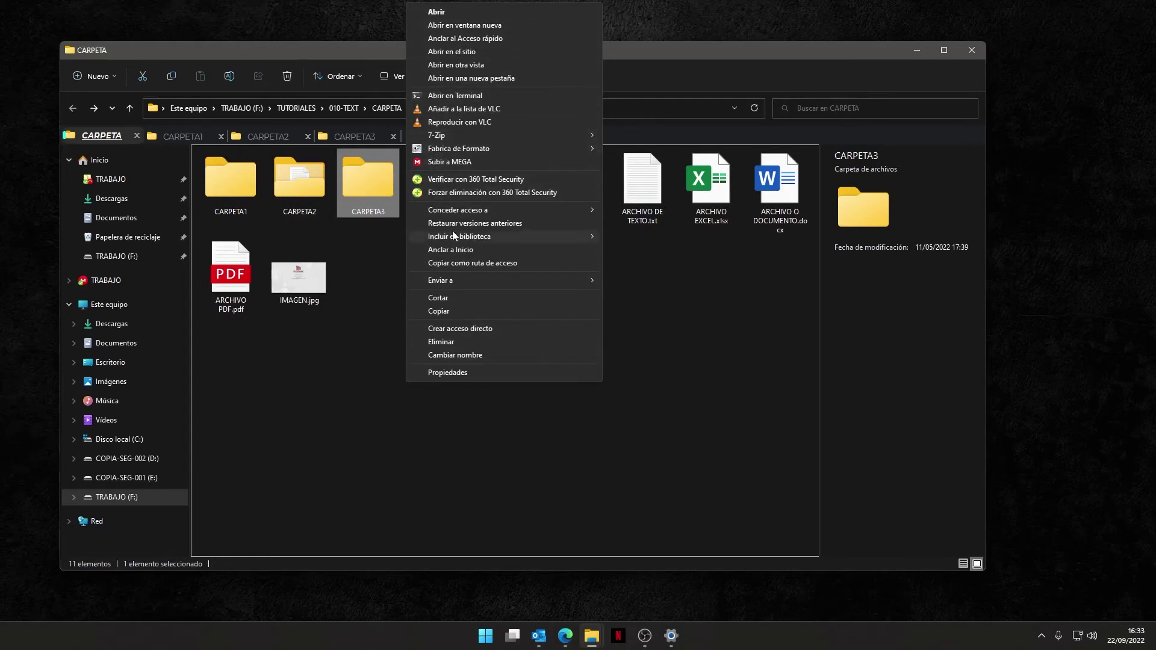
left_click(368, 302)
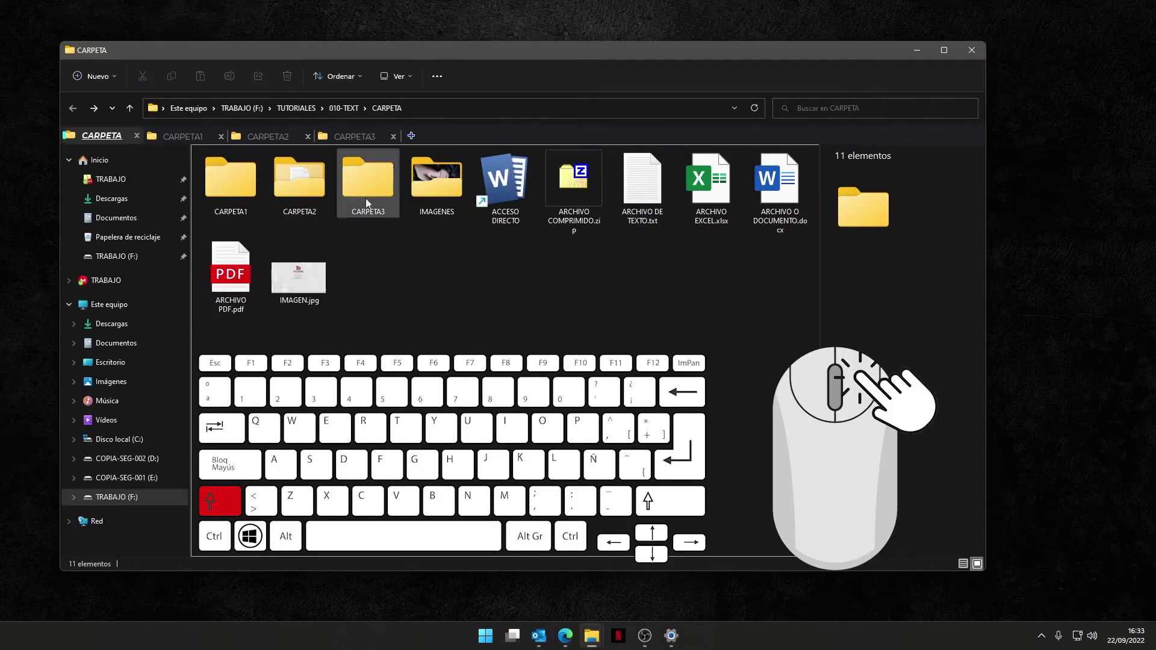
- Open the extended context menu of CARPETA3 directly, bypassing the compact one, and close it without choosing an option
mouse_move(362, 183)
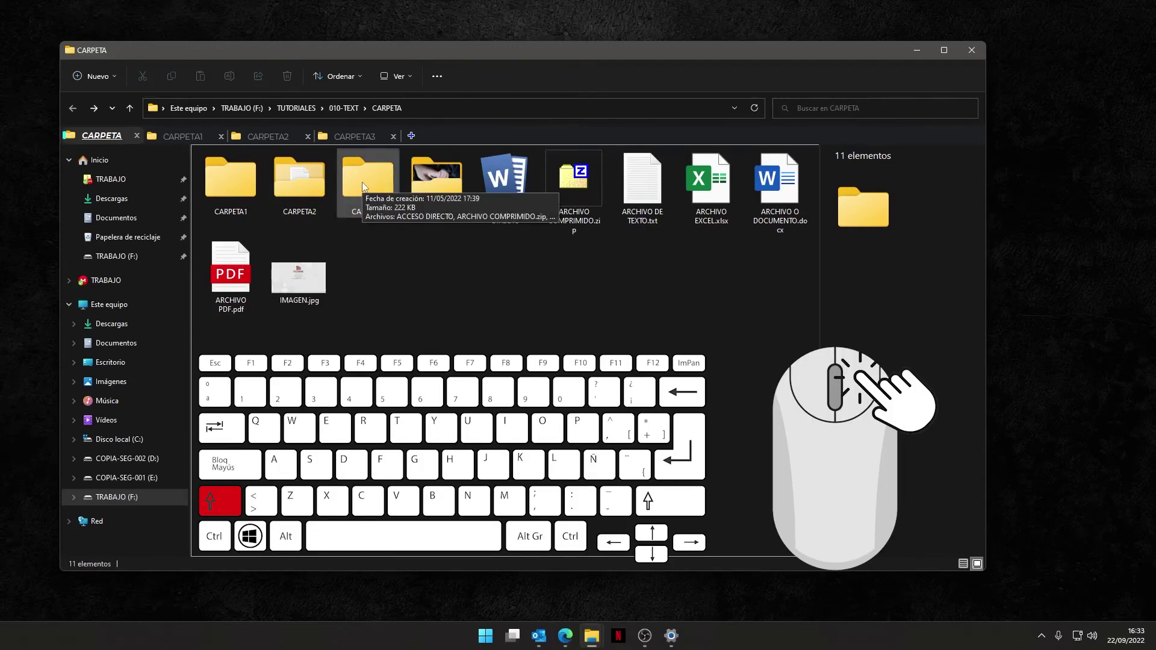
right_click(362, 183, "shift")
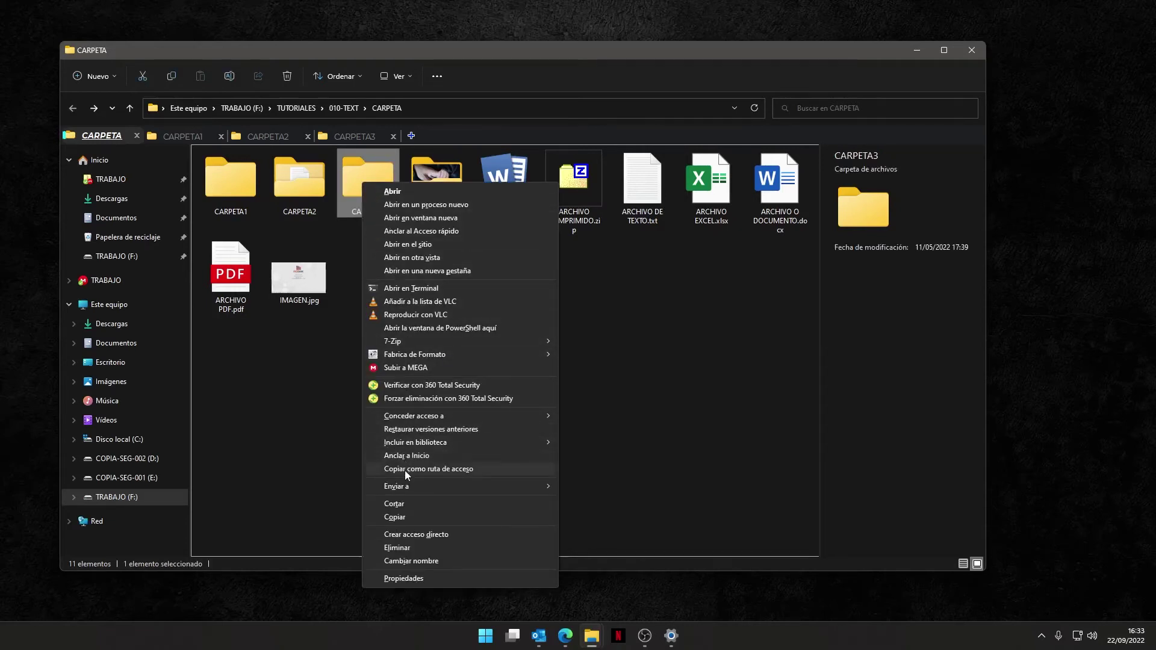
left_click(328, 410)
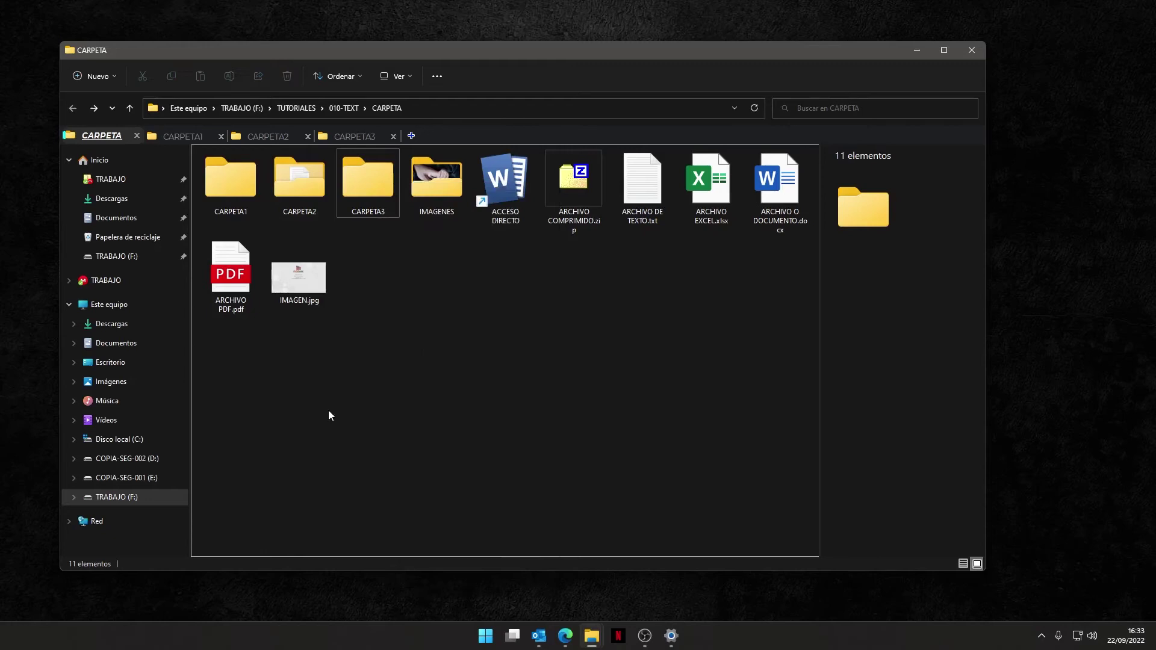
- Compare reaching CARPETA3's extended options through "Mostrar más opciones" with opening the extended context menu directly
right_click(375, 188)
left_click(434, 389)
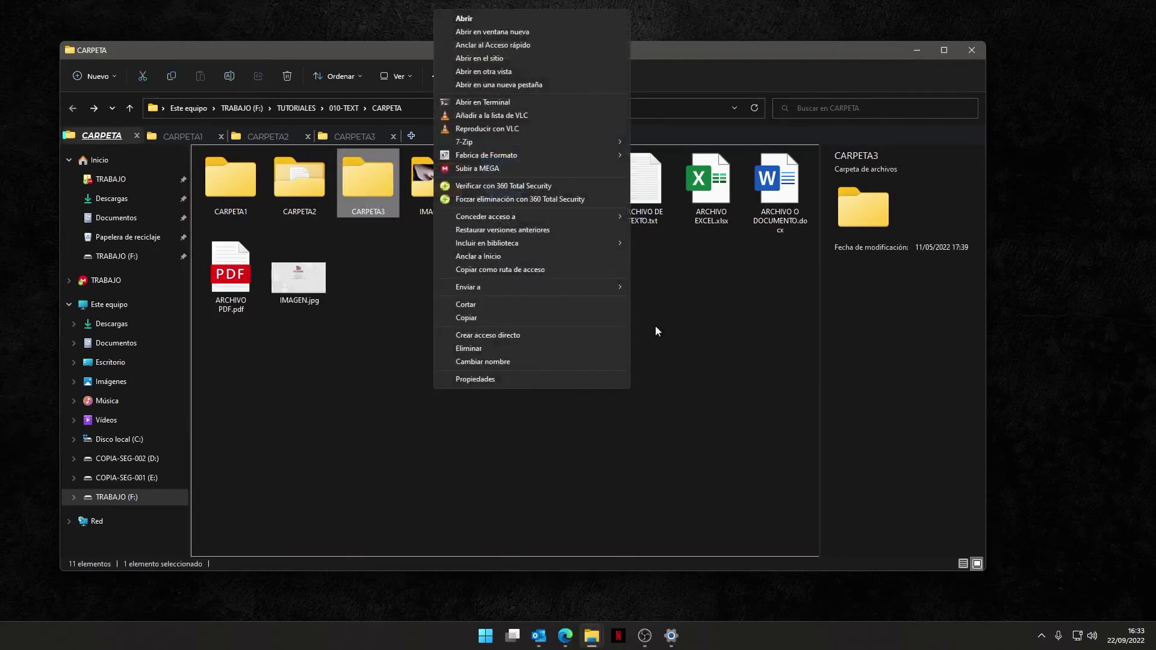
left_click(654, 329)
right_click(366, 179, "shift")
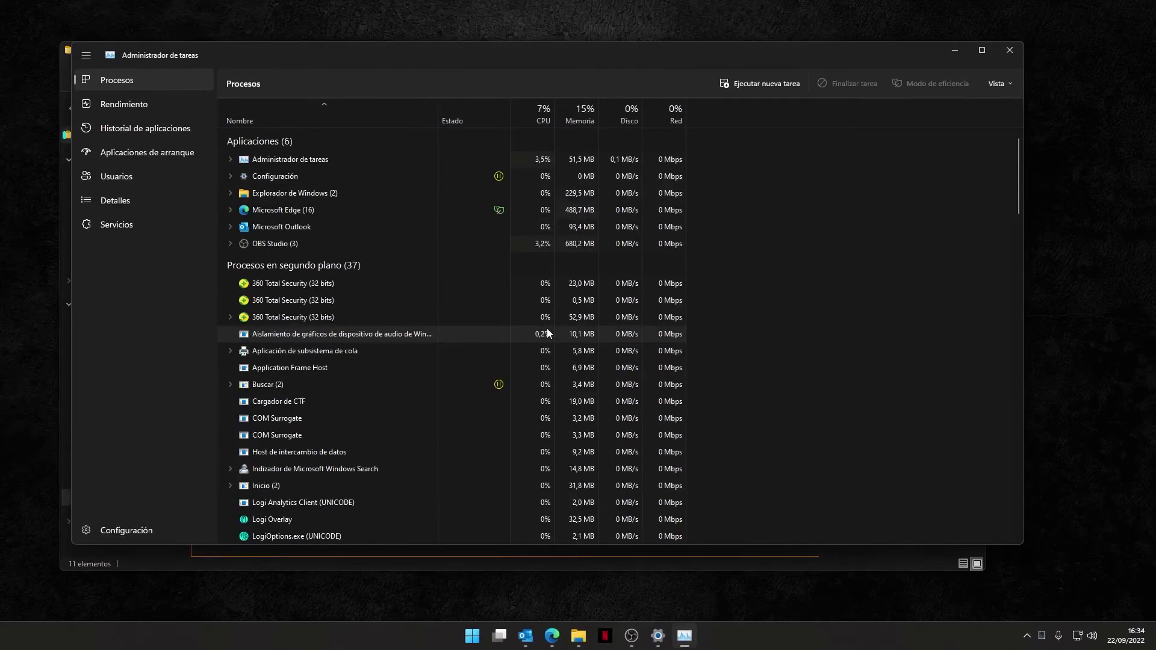
- Examine the application and background process lists in Task Manager, and bring up the options for Microsoft Outlook
scroll(377, 327, "down", 3)
scroll(376, 328, "down", 2)
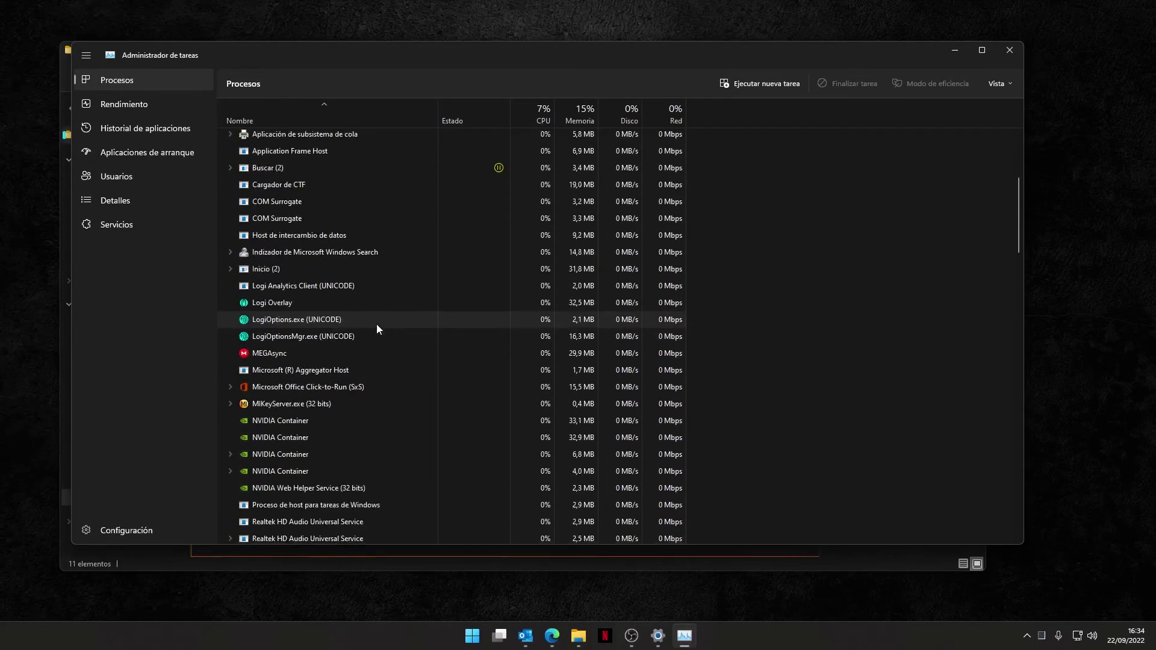
scroll(377, 327, "up", 5)
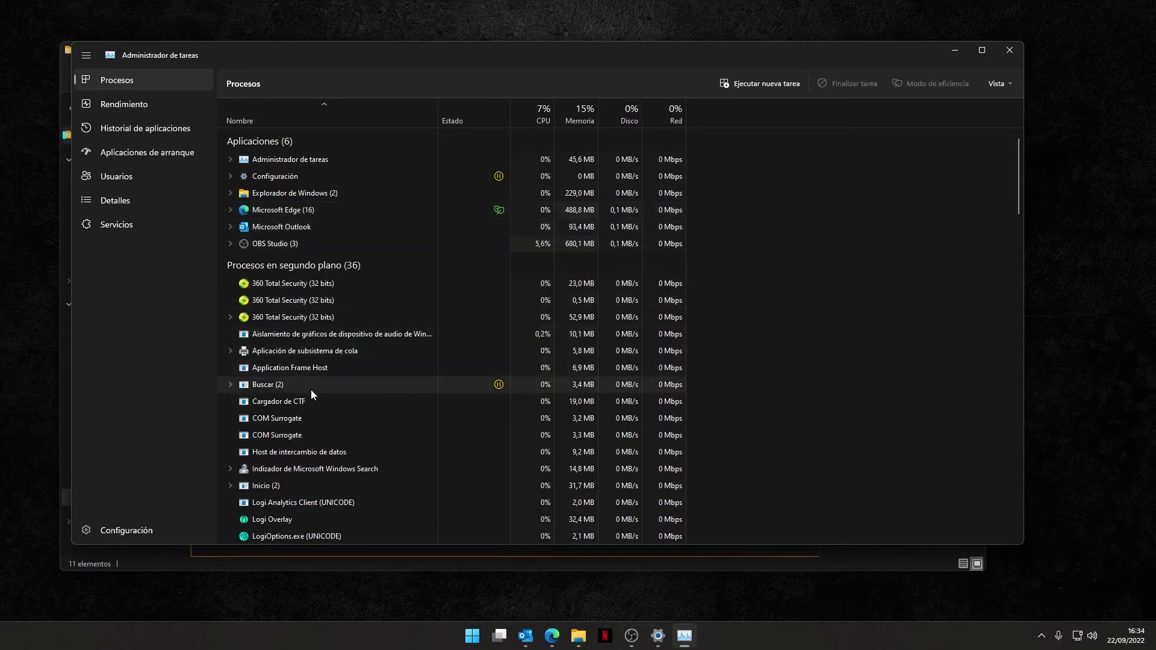
right_click(286, 229)
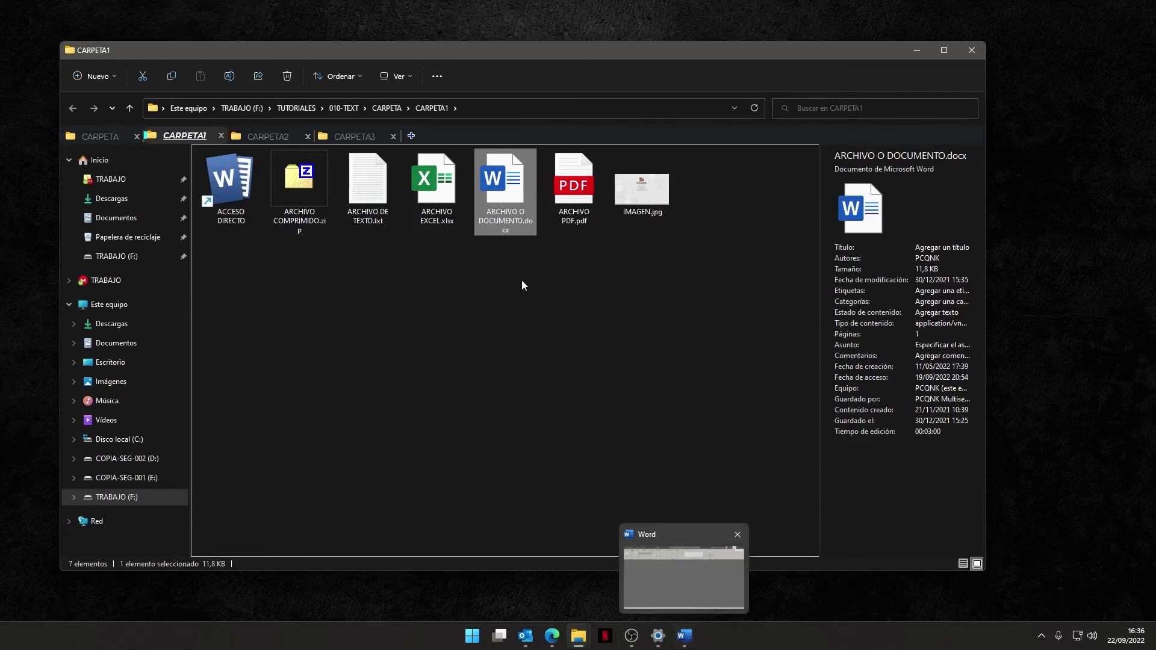
- Check the empty Word window, open ARCHIVO O DOCUMENTO.docx from CARPETA1 in it, and minimize Word
left_click(684, 636)
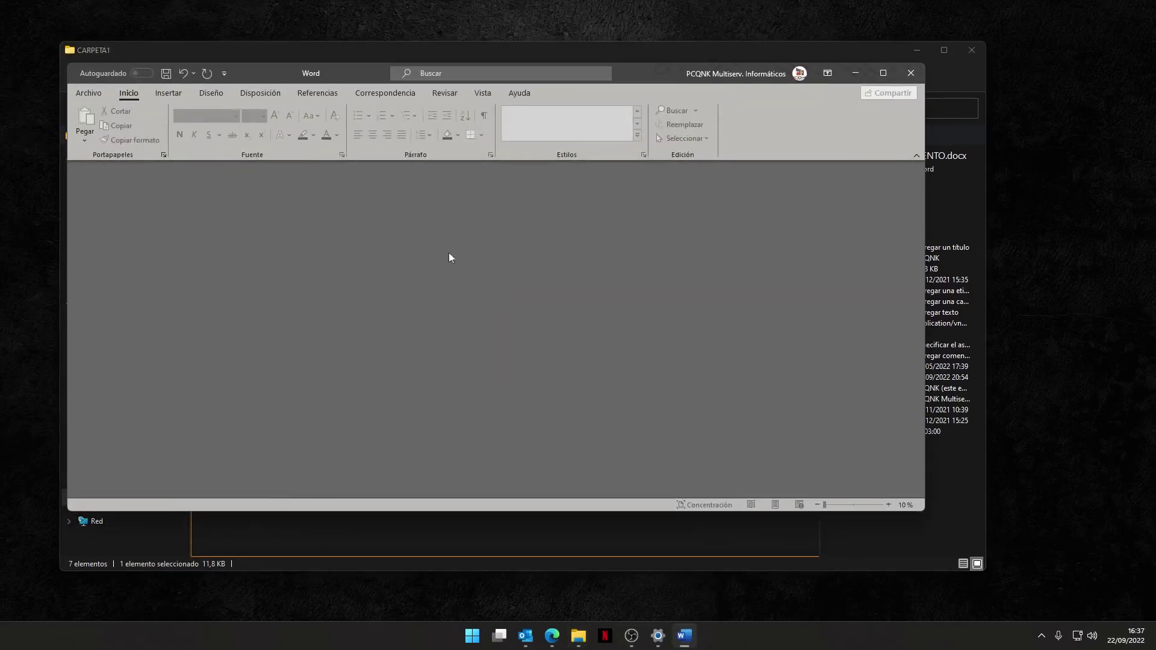
left_click(857, 73)
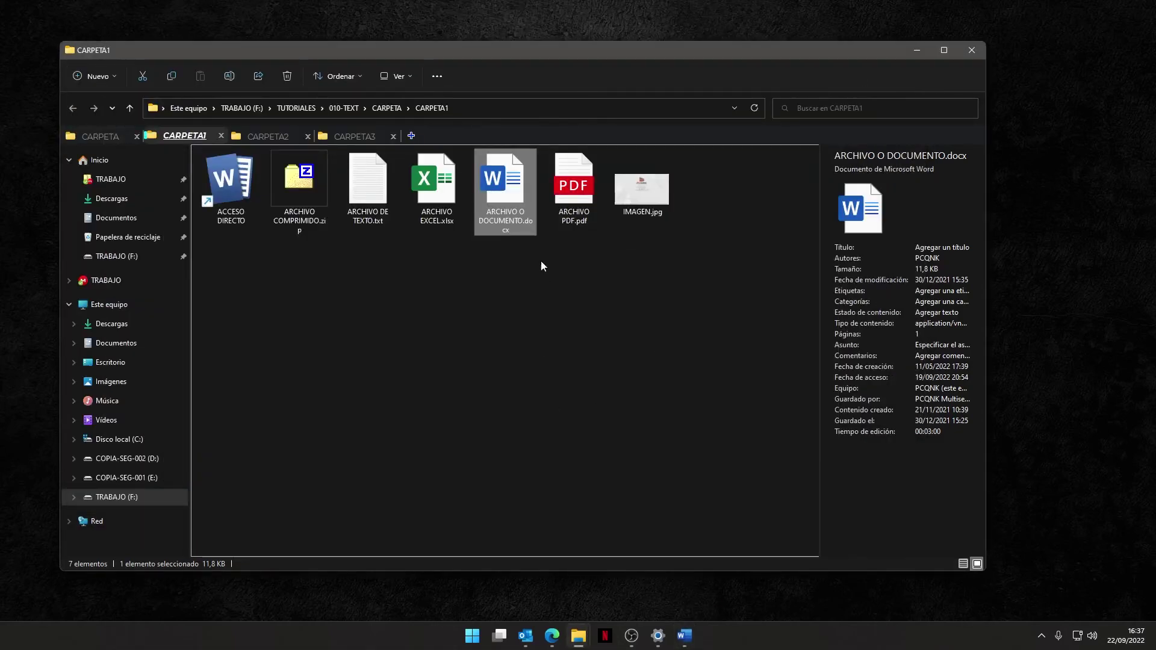
left_click_drag(510, 198, 542, 455)
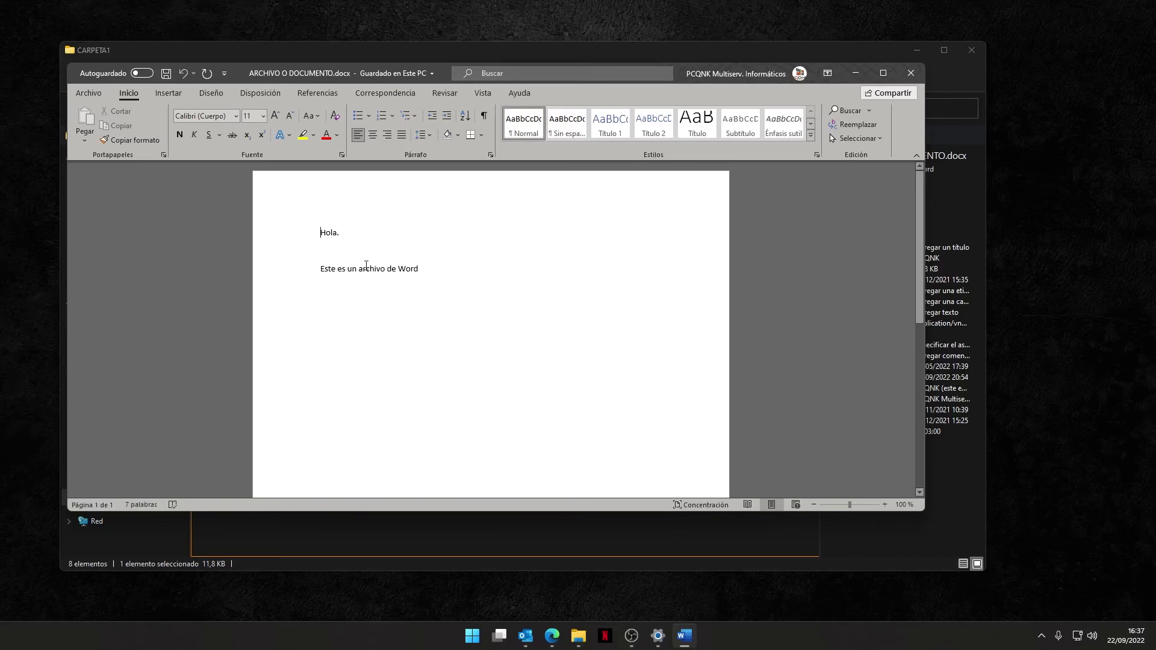
left_click(857, 78)
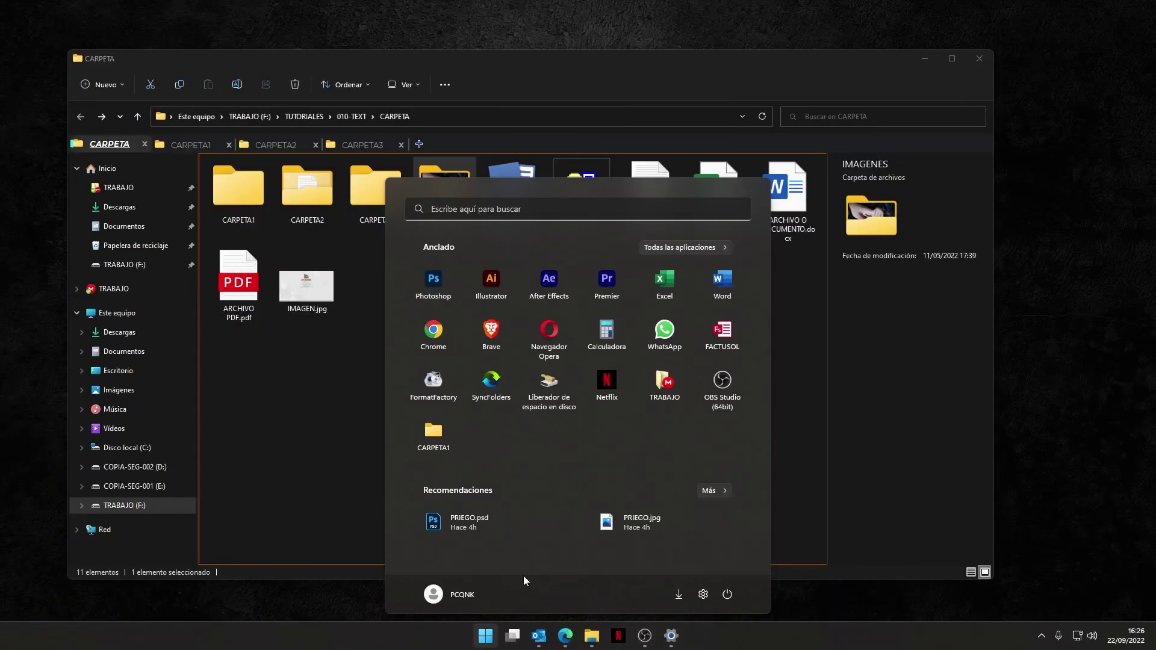
- Group the pinned Illustrator and Photoshop apps into a Start menu folder and enter "CARP" as its name
left_click_drag(492, 279, 436, 277)
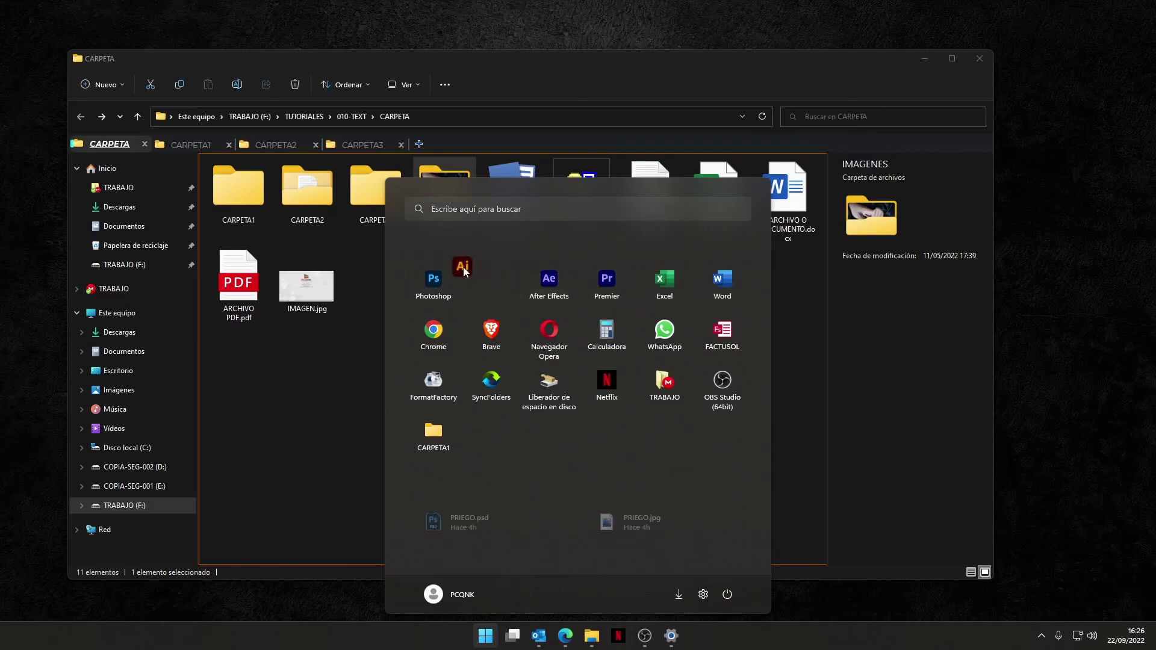
left_click(437, 279)
left_click(620, 325)
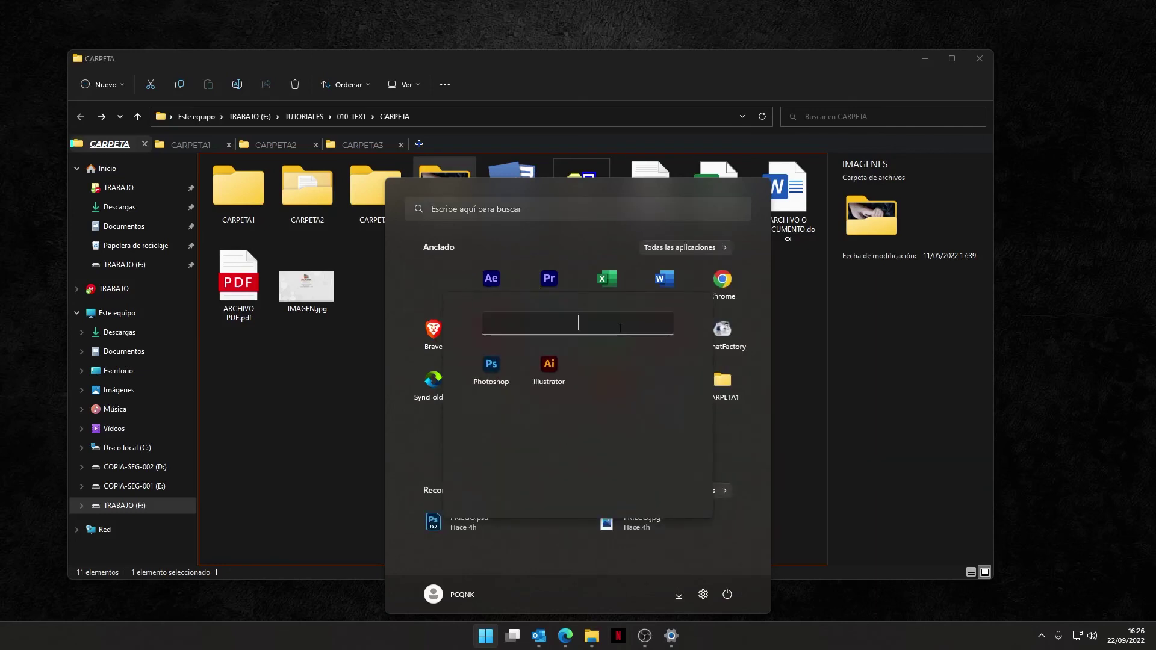
type("CARP")
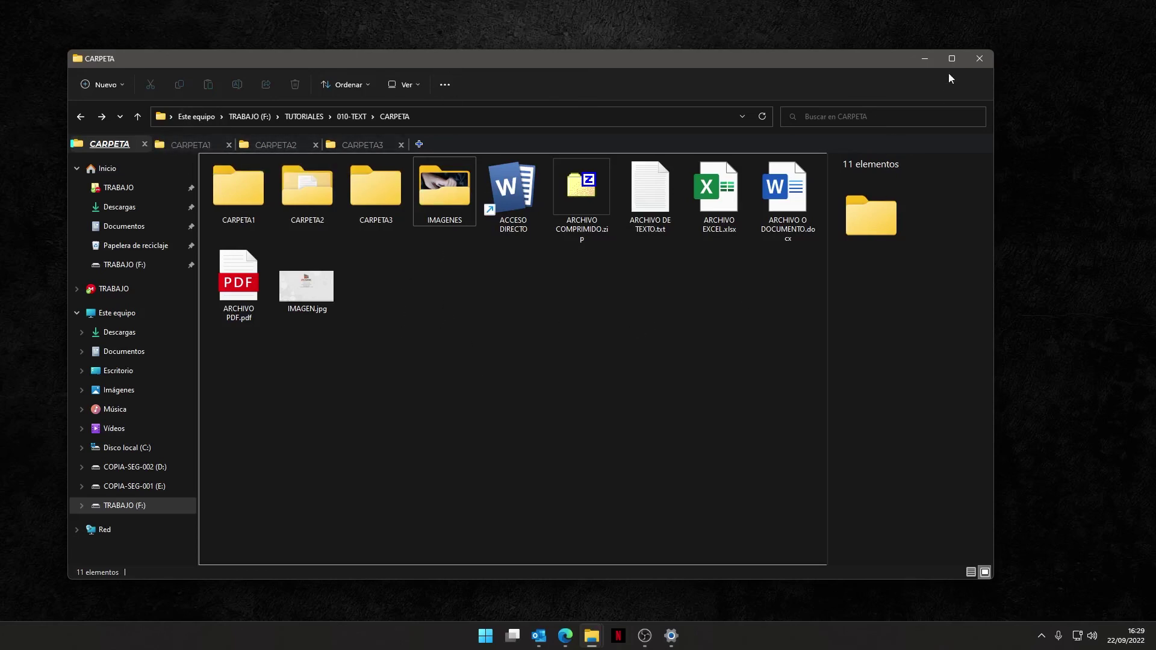
- Reposition the CARPETA window without snapping it to a layout, and show the desktop and restore the window
mouse_move(951, 63)
mouse_move(509, 62)
left_mouse_down()
mouse_move(515, 69)
mouse_move(519, 15)
mouse_move(401, 49)
mouse_move(594, 50)
mouse_move(394, 38)
mouse_move(548, 85)
mouse_move(400, 45)
mouse_move(564, 38)
mouse_move(526, 90)
mouse_move(523, 67)
left_mouse_up()
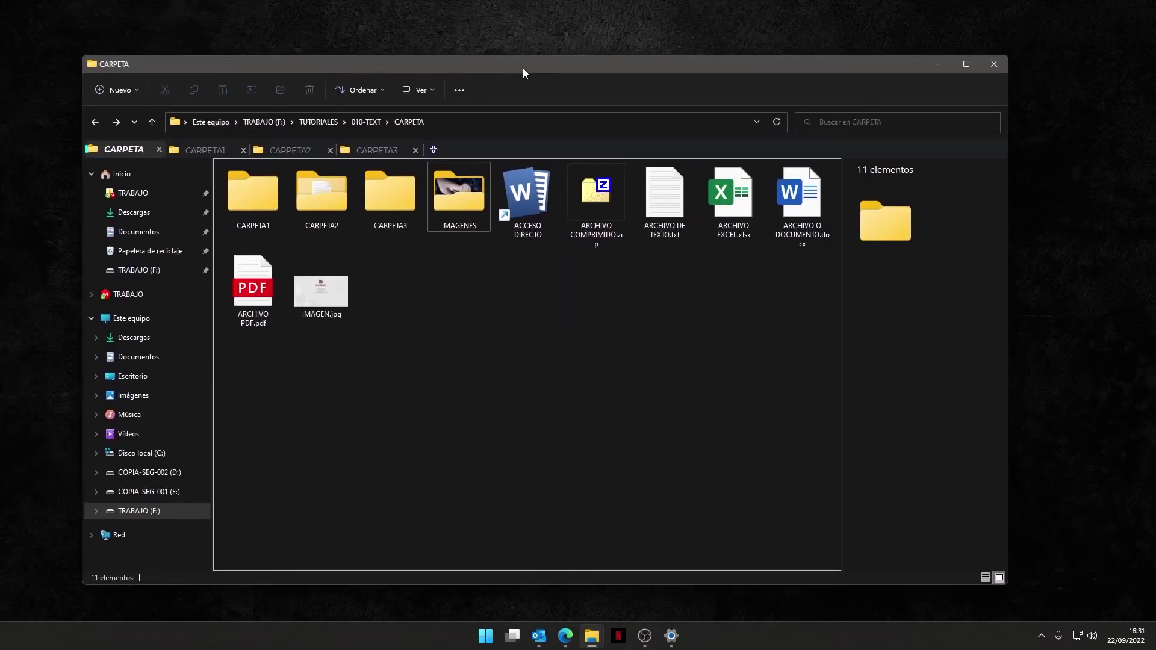
left_click_drag(523, 67, 501, 53)
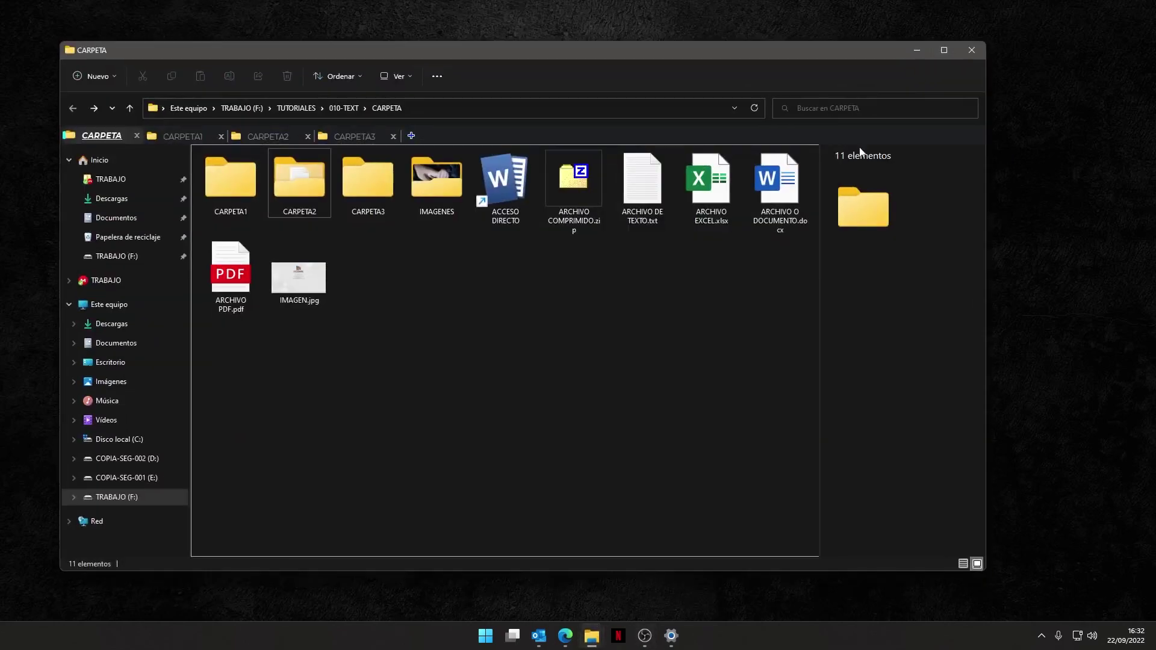
key("super+d")
key("super+d")
- Examine CARPETA3's extended context menu, first through "Mostrar más opciones" and again by opening it directly
right_click(360, 180)
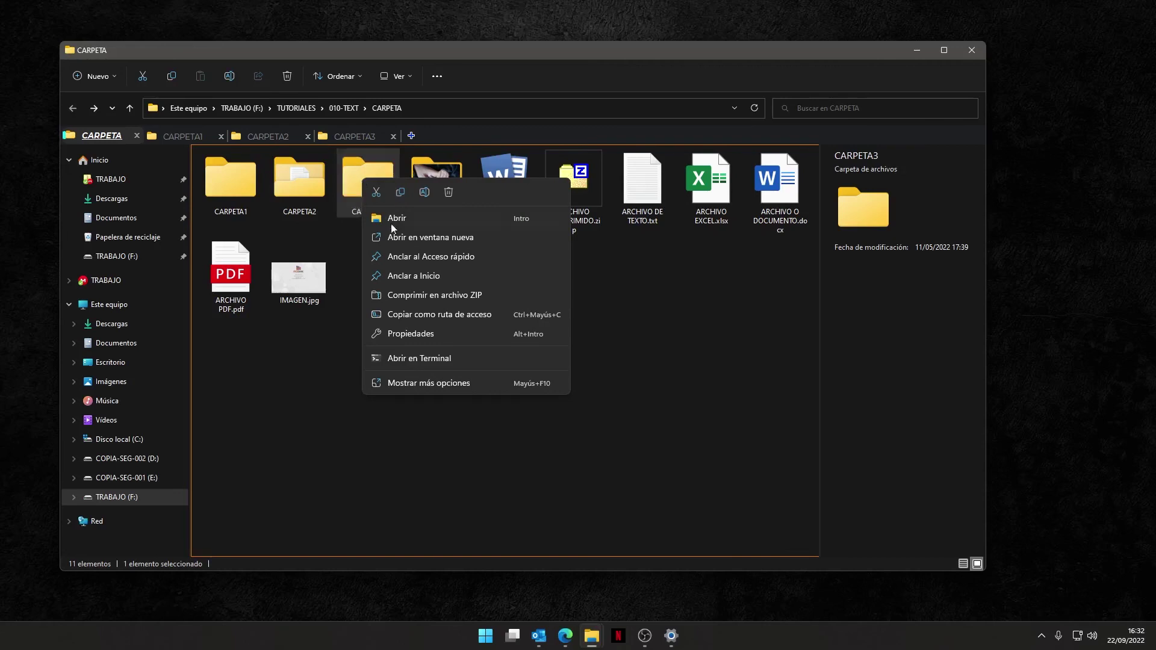
left_click(389, 386)
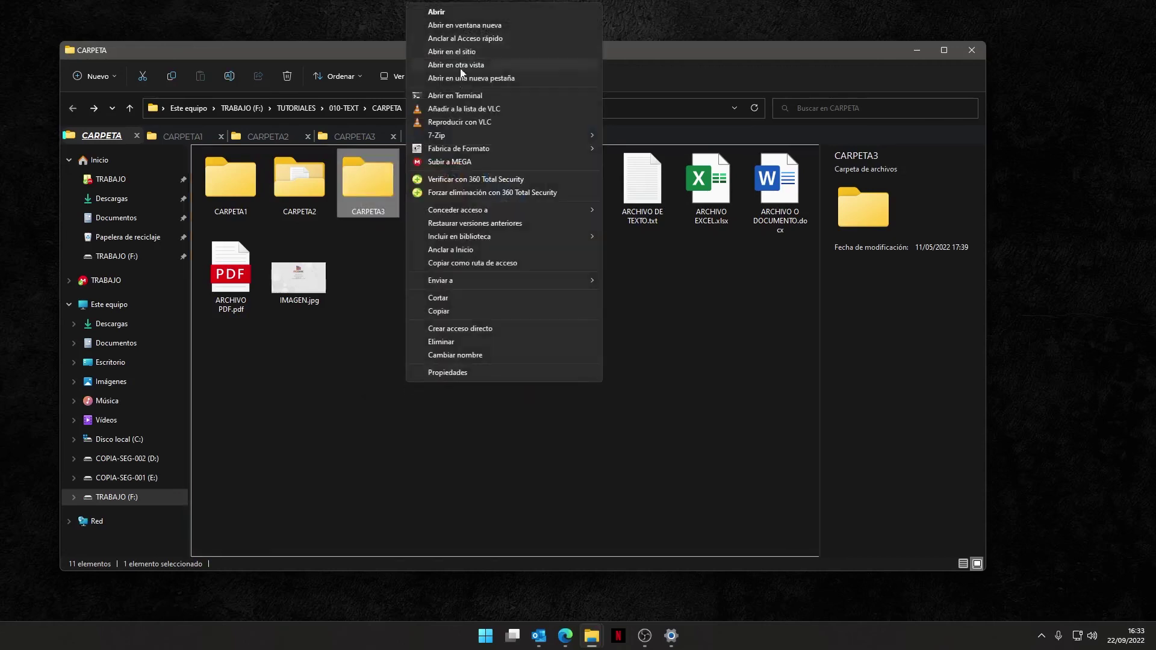
left_click(367, 302)
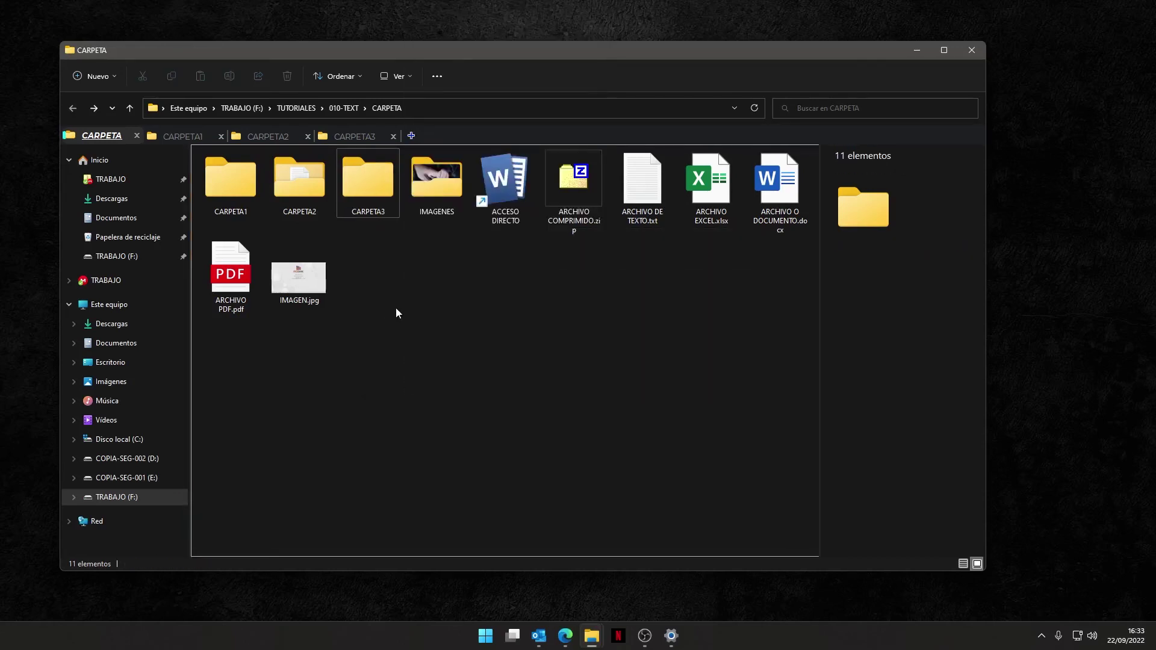
right_click(362, 182)
left_click(405, 288)
right_click(366, 178)
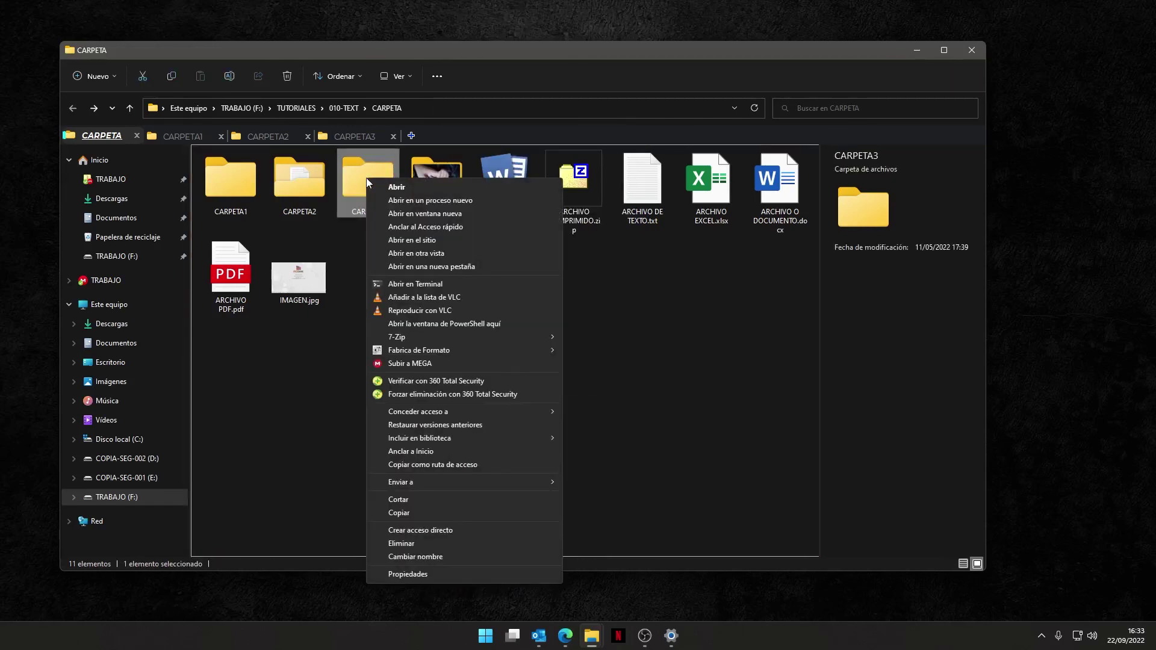
- Open Task Manager, look through the running processes, and bring up the options for Microsoft Outlook, including "Modo de eficiencia"
key("ctrl+shift+Escape")
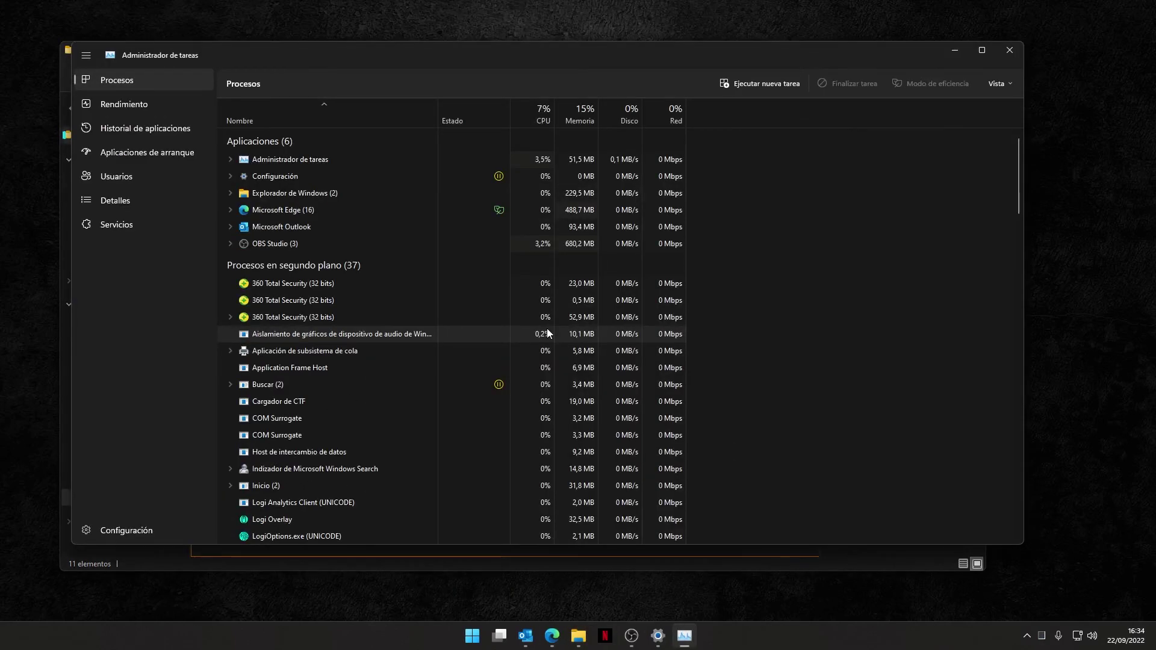
scroll(376, 328, "down", 2)
scroll(377, 328, "up", 2)
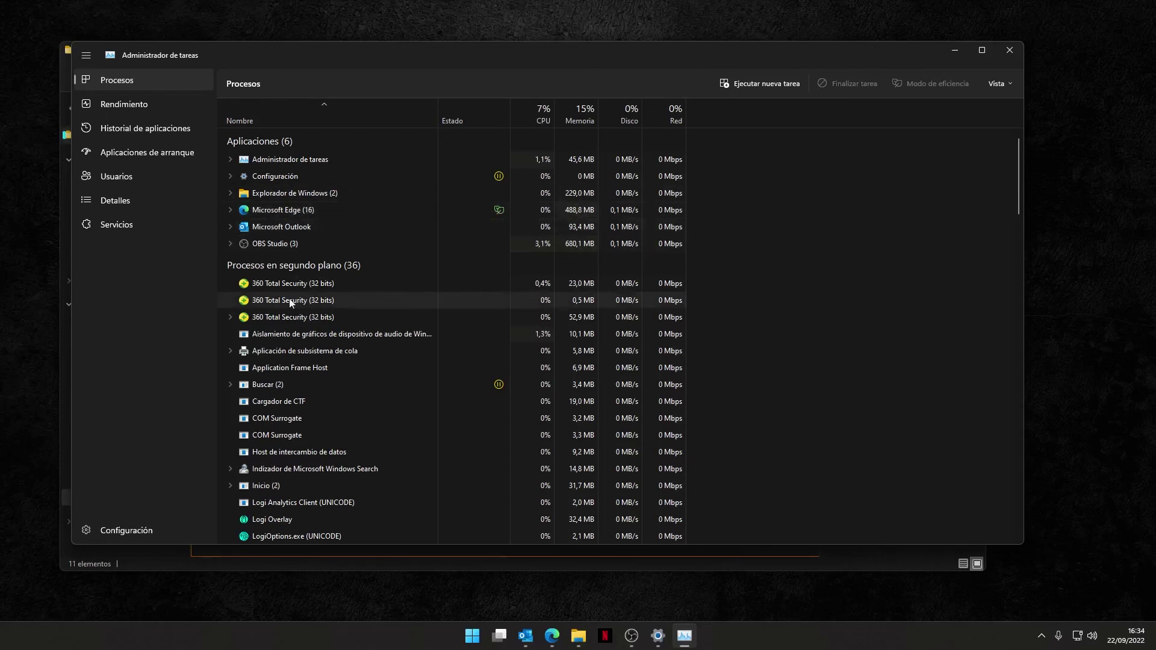
right_click(286, 227)
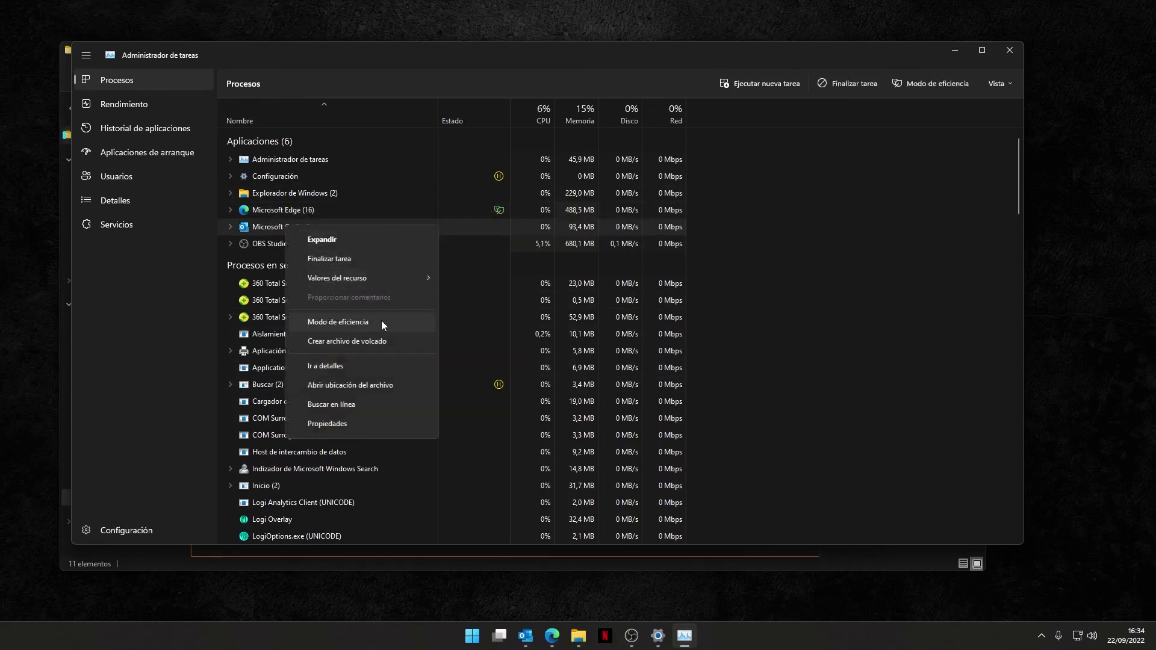